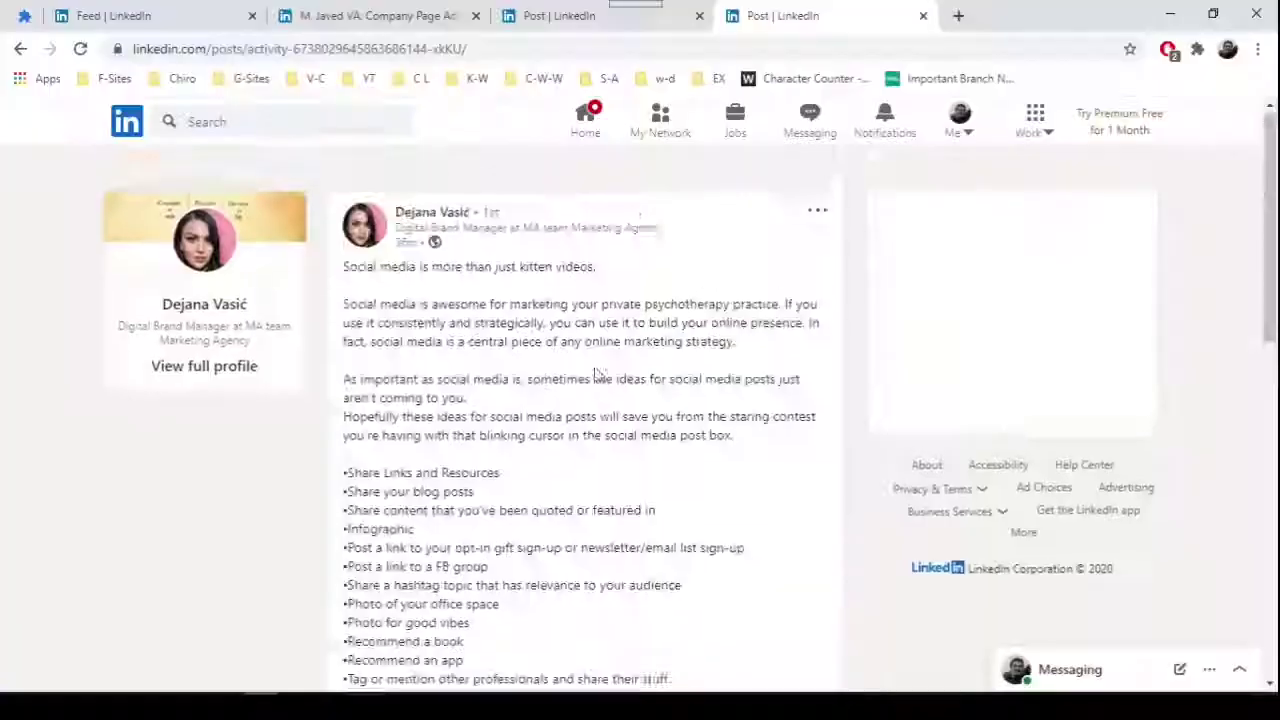
Step: Reload the pink post with ?actorCompanyId=68526403 appended to its address
{"action": "left_click", "coordinate": [594, 48]}
{"action": "type", "text": "?actor"}
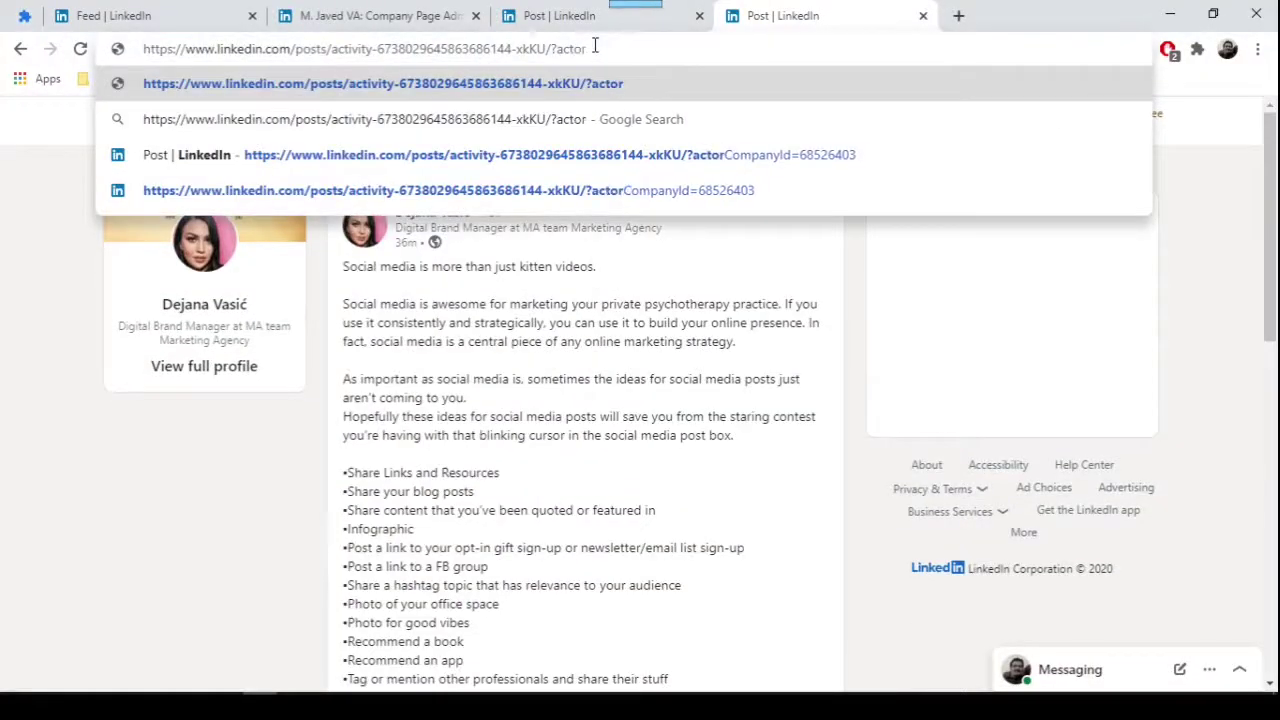
{"action": "type", "text": "CompanyId=68526403"}
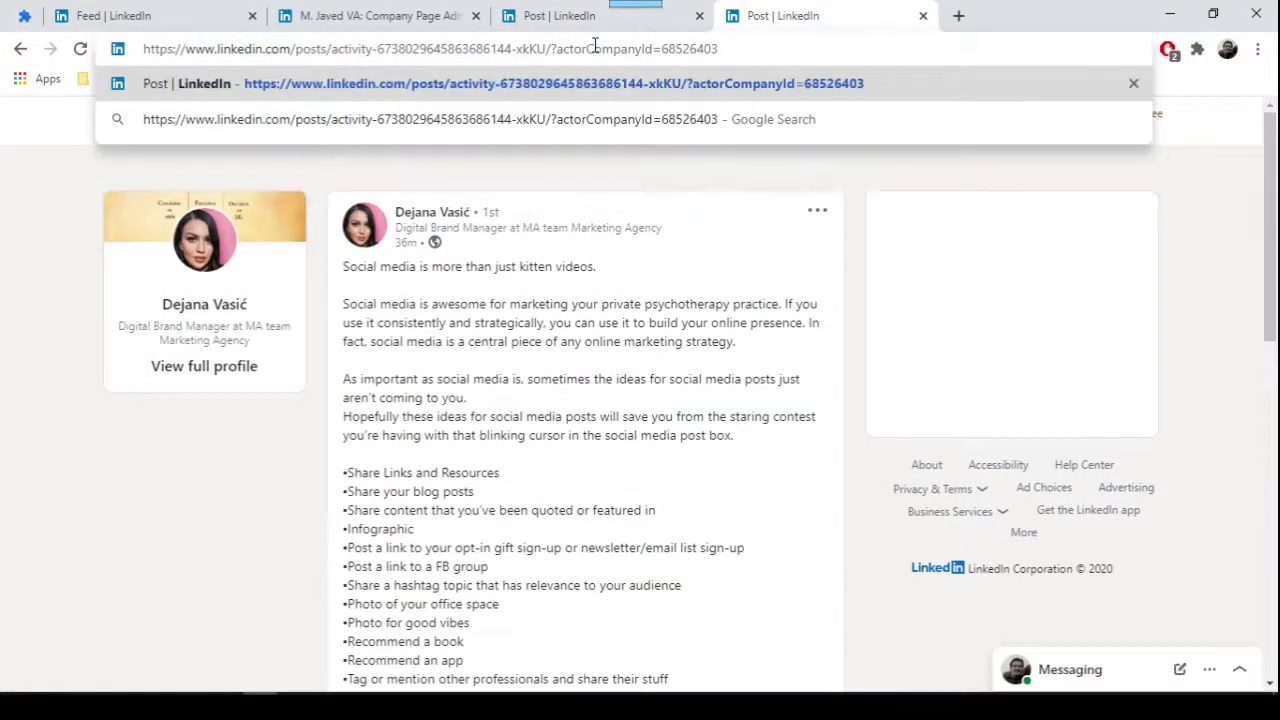
{"action": "key", "text": "Return"}
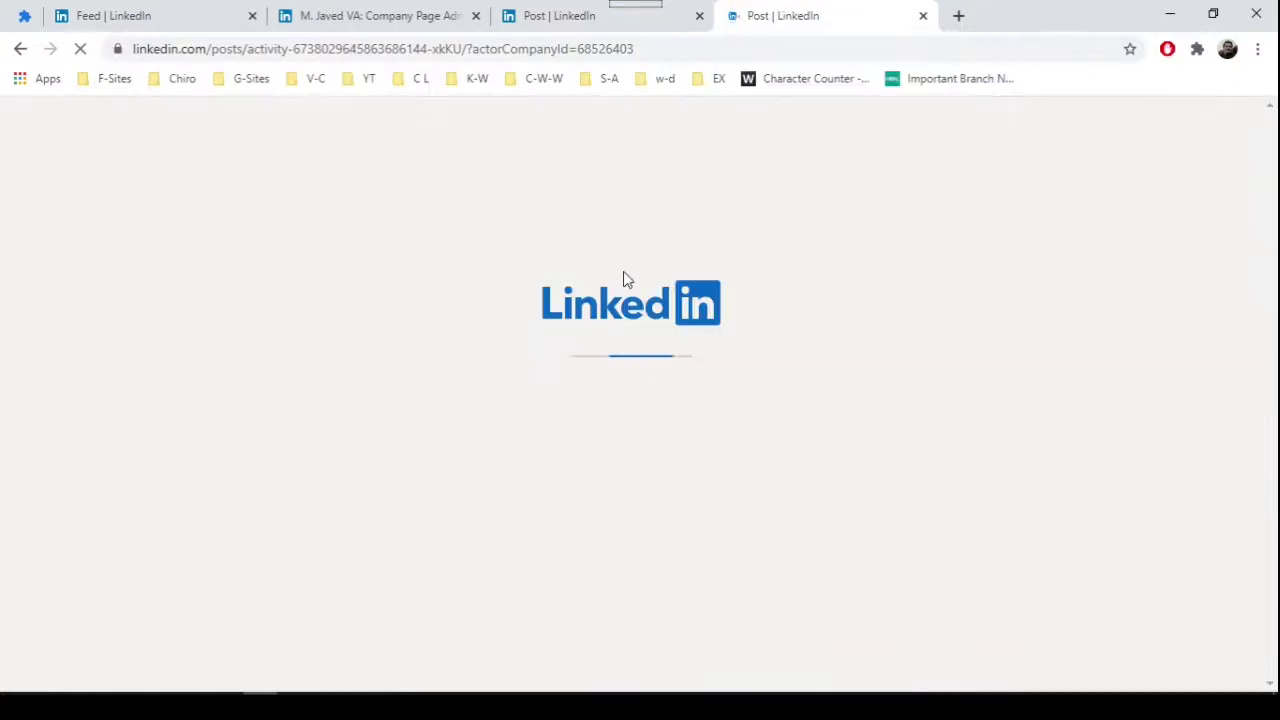
{"action": "scroll", "coordinate": [600, 306], "scroll_direction": "down", "scroll_amount": 5}
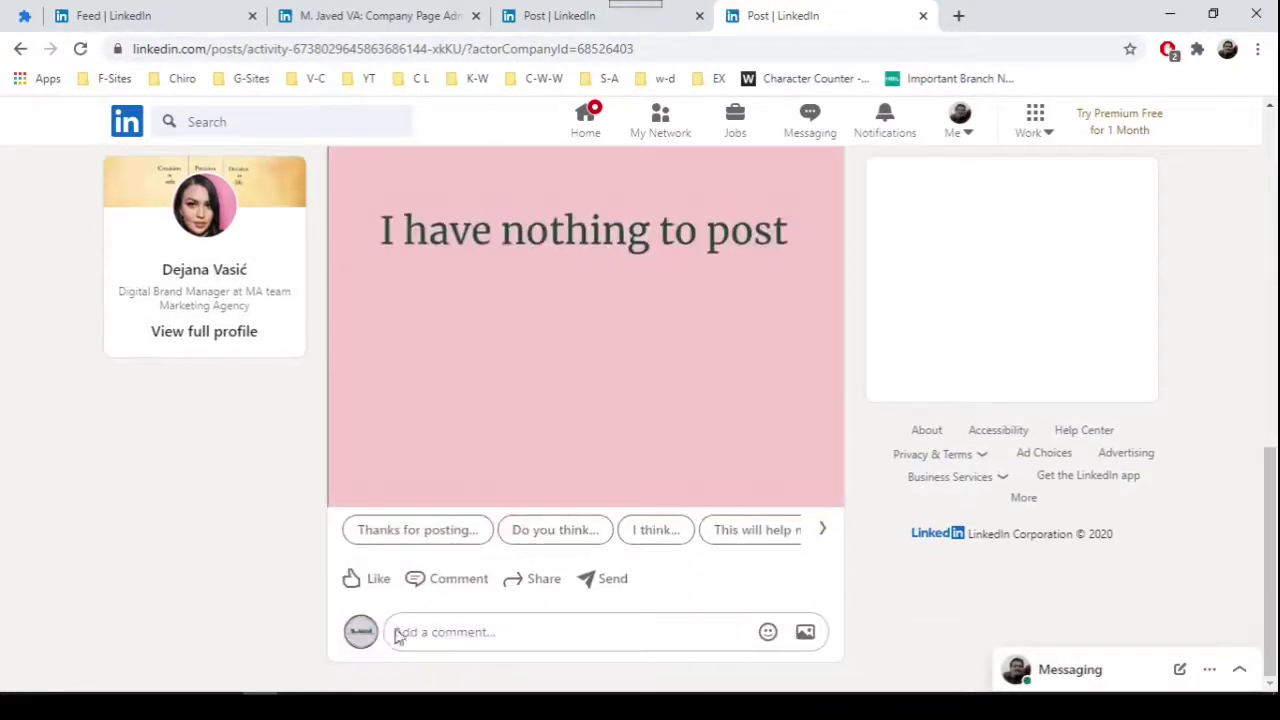
Step: Post 'I post motivational or funny quotes when I find myself in such situation.' as the company, then close the tab
{"action": "left_click", "coordinate": [555, 632]}
{"action": "type", "text": "I post motivational or funny quotes when I find myself in such situation."}
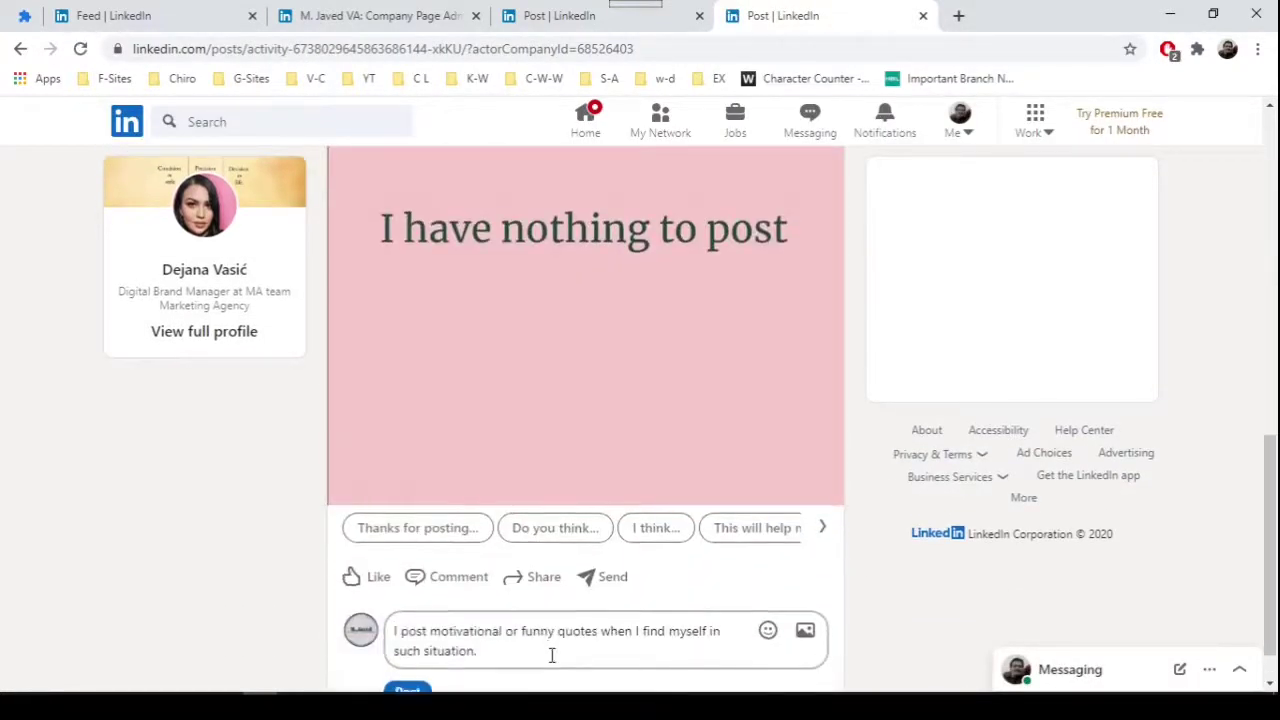
{"action": "left_click", "coordinate": [406, 640]}
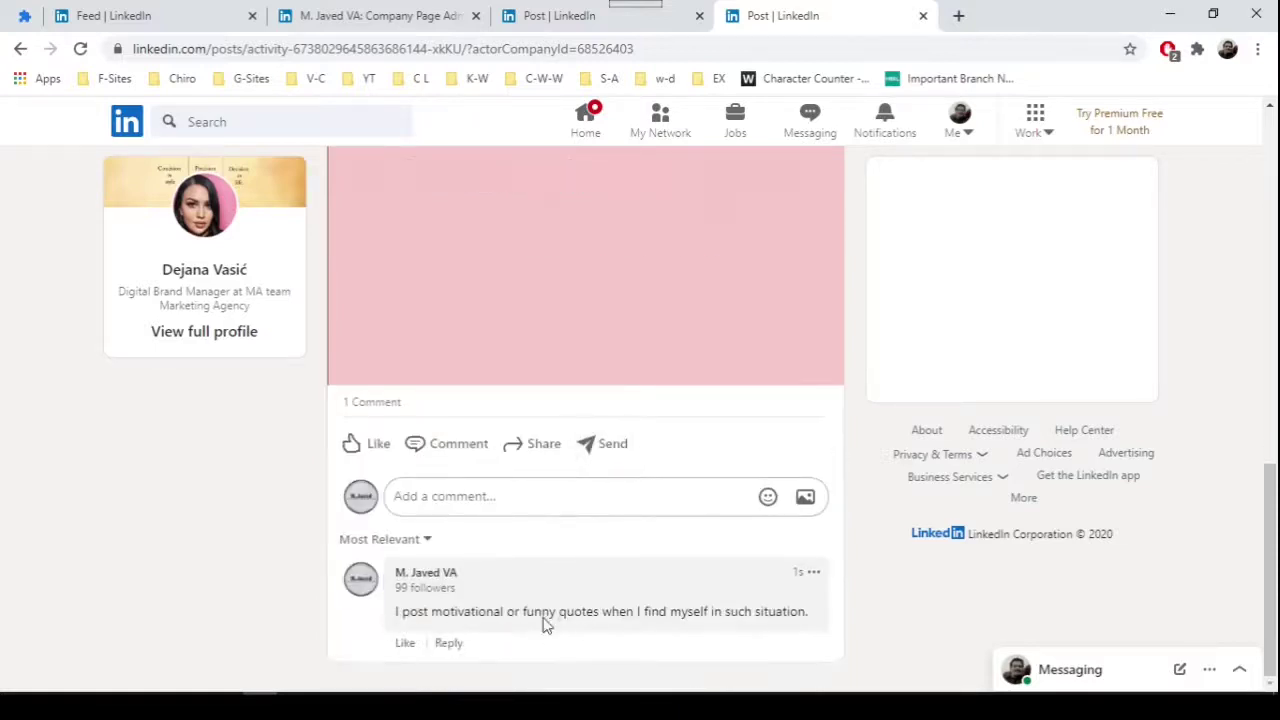
{"action": "key", "text": "ctrl+w"}
{"action": "key", "text": "ctrl+w"}
{"action": "key", "text": "ctrl+w"}
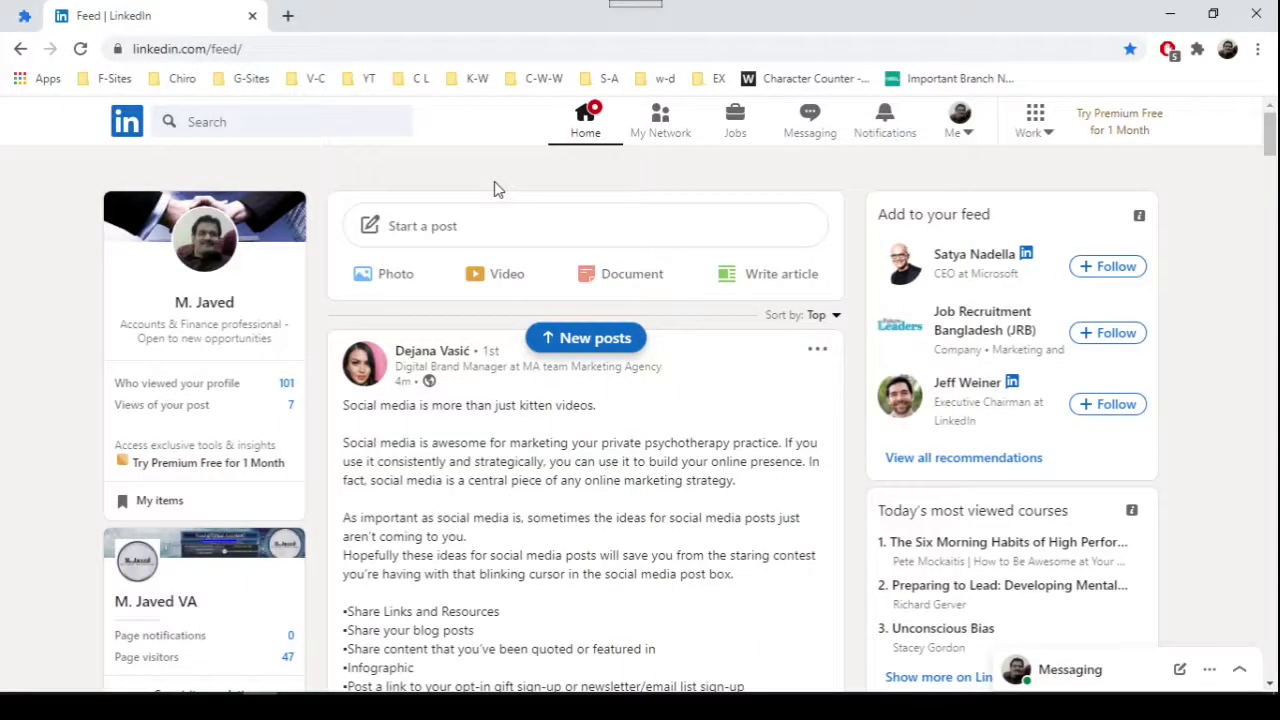
{"action": "scroll", "coordinate": [498, 350], "scroll_direction": "down", "scroll_amount": 2}
{"action": "scroll", "coordinate": [500, 366], "scroll_direction": "down", "scroll_amount": 3}
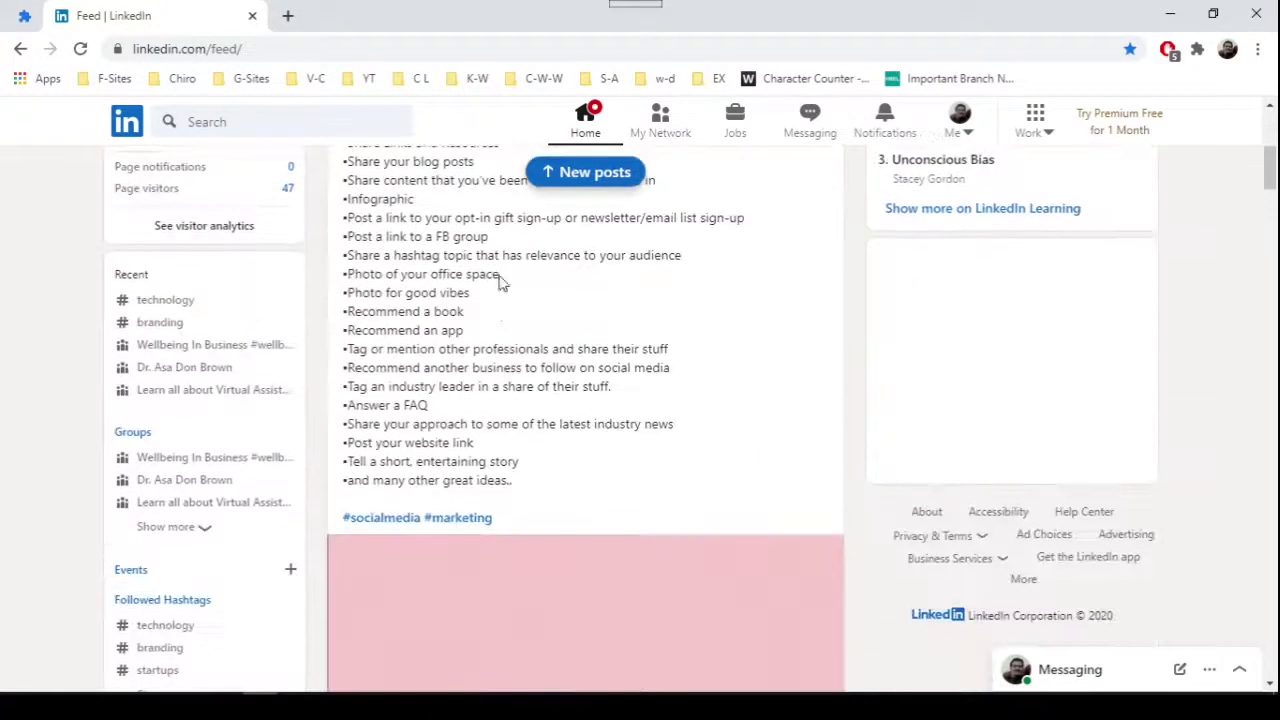
{"action": "scroll", "coordinate": [493, 375], "scroll_direction": "down", "scroll_amount": 5}
{"action": "scroll", "coordinate": [563, 506], "scroll_direction": "down", "scroll_amount": 3}
{"action": "scroll", "coordinate": [580, 360], "scroll_direction": "down", "scroll_amount": 2}
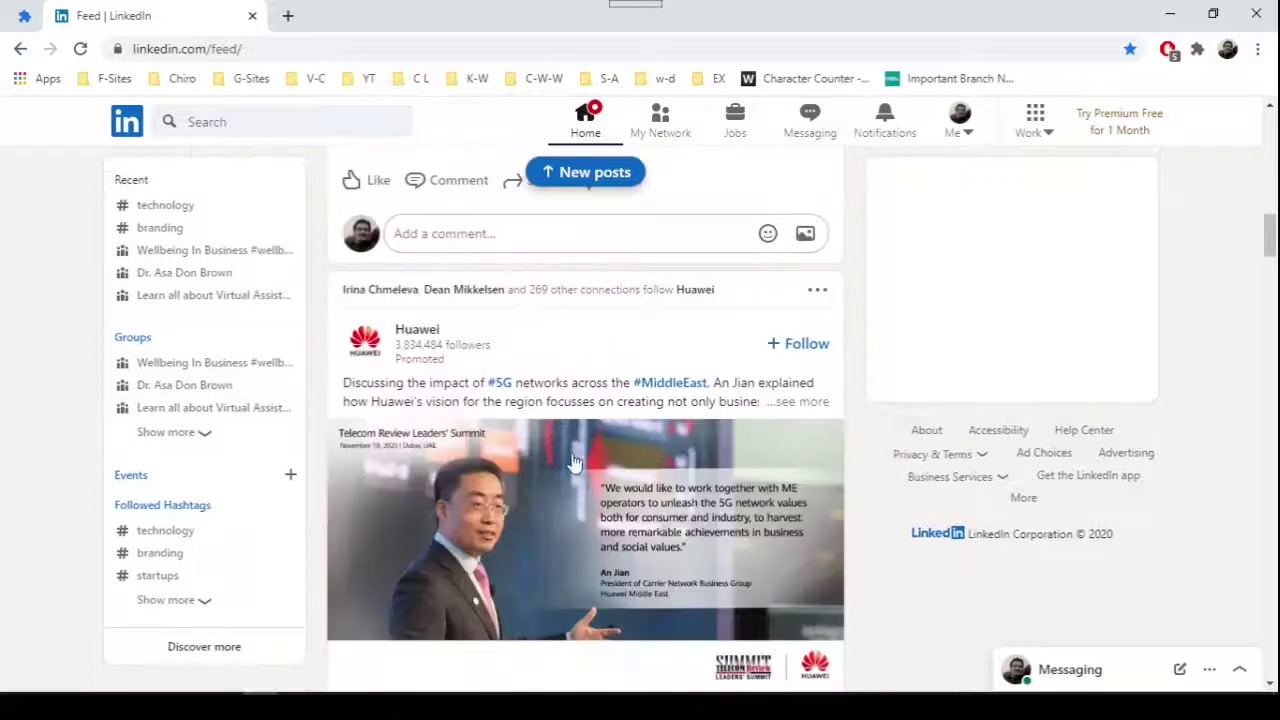
{"action": "scroll", "coordinate": [575, 460], "scroll_direction": "down", "scroll_amount": 4}
{"action": "scroll", "coordinate": [567, 425], "scroll_direction": "up", "scroll_amount": 1}
{"action": "scroll", "coordinate": [566, 366], "scroll_direction": "up", "scroll_amount": 5}
{"action": "scroll", "coordinate": [566, 369], "scroll_direction": "up", "scroll_amount": 5}
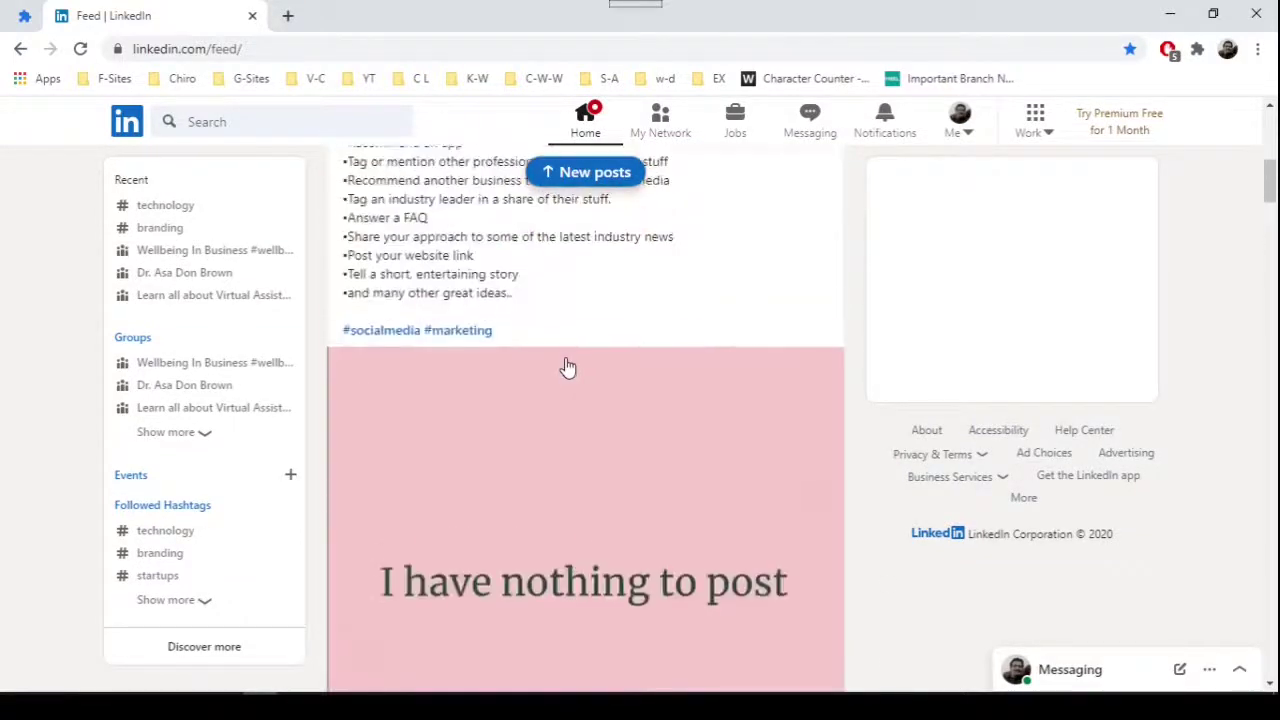
{"action": "scroll", "coordinate": [567, 365], "scroll_direction": "up", "scroll_amount": 4}
{"action": "scroll", "coordinate": [568, 370], "scroll_direction": "up", "scroll_amount": 1}
{"action": "scroll", "coordinate": [570, 390], "scroll_direction": "up", "scroll_amount": 2}
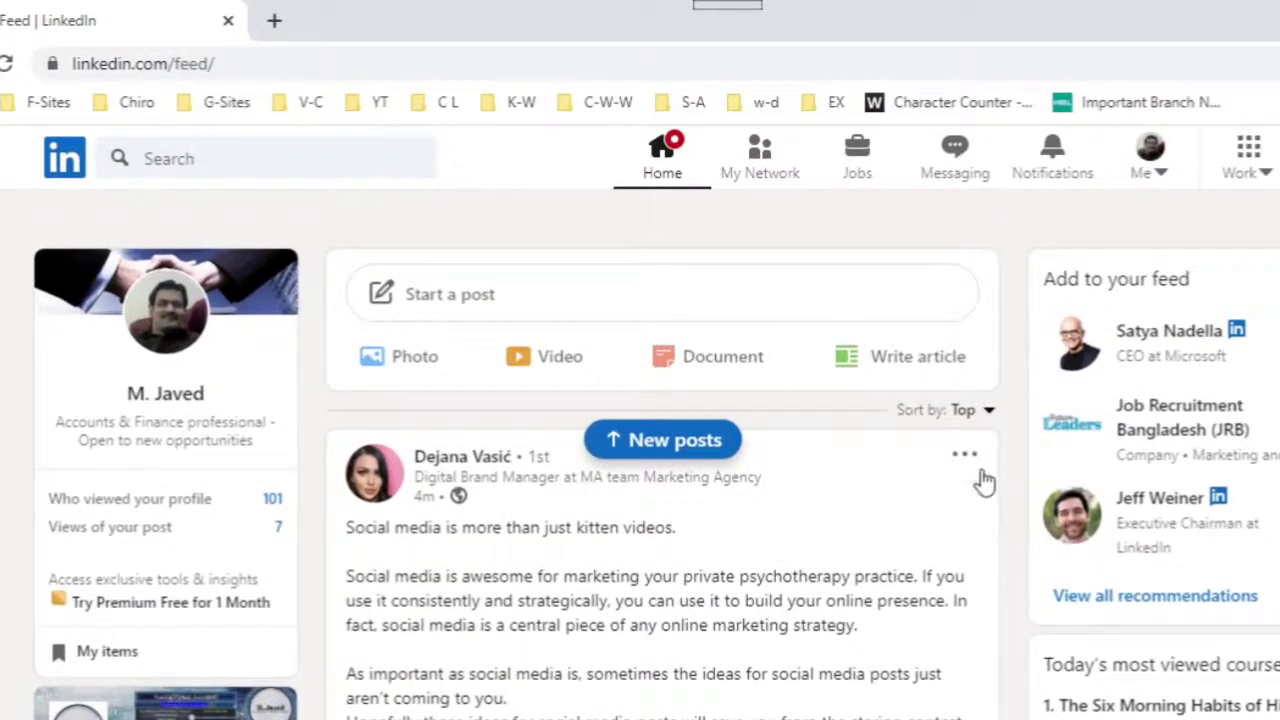
Step: Copy the social-media-ideas post's link and paste it into a new tab to open it
{"action": "left_click", "coordinate": [966, 460]}
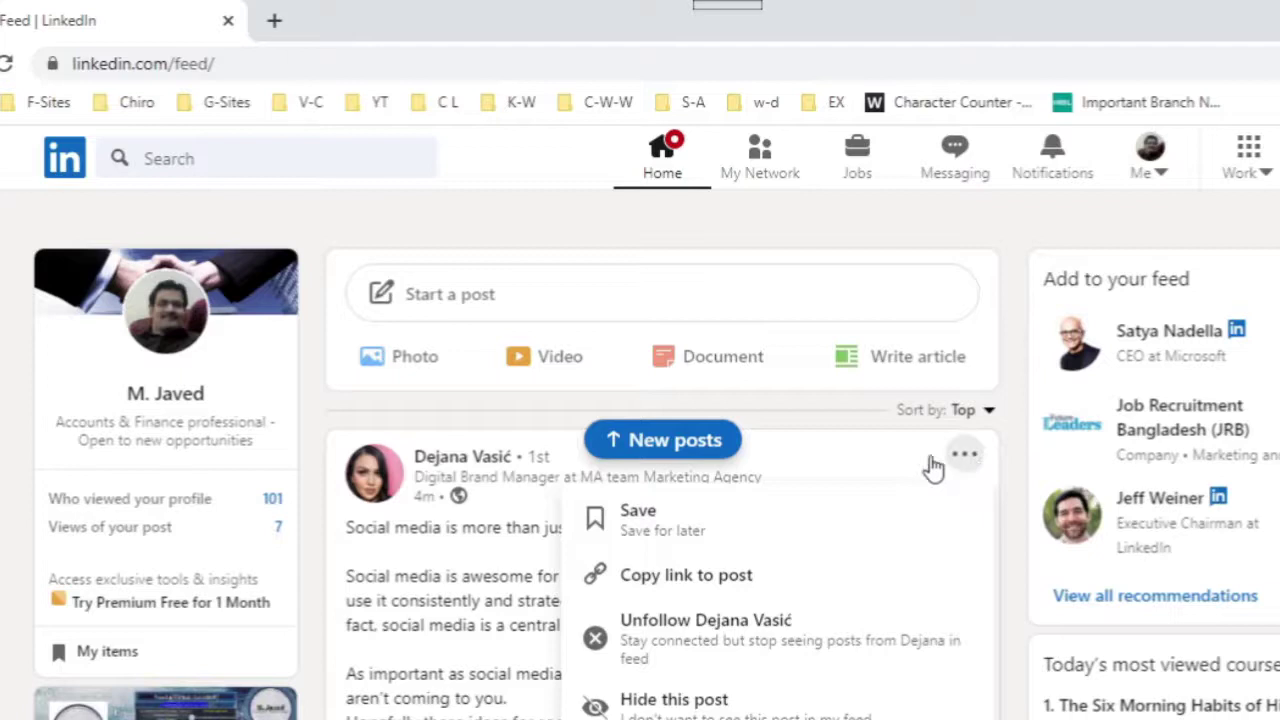
{"action": "left_click", "coordinate": [726, 588]}
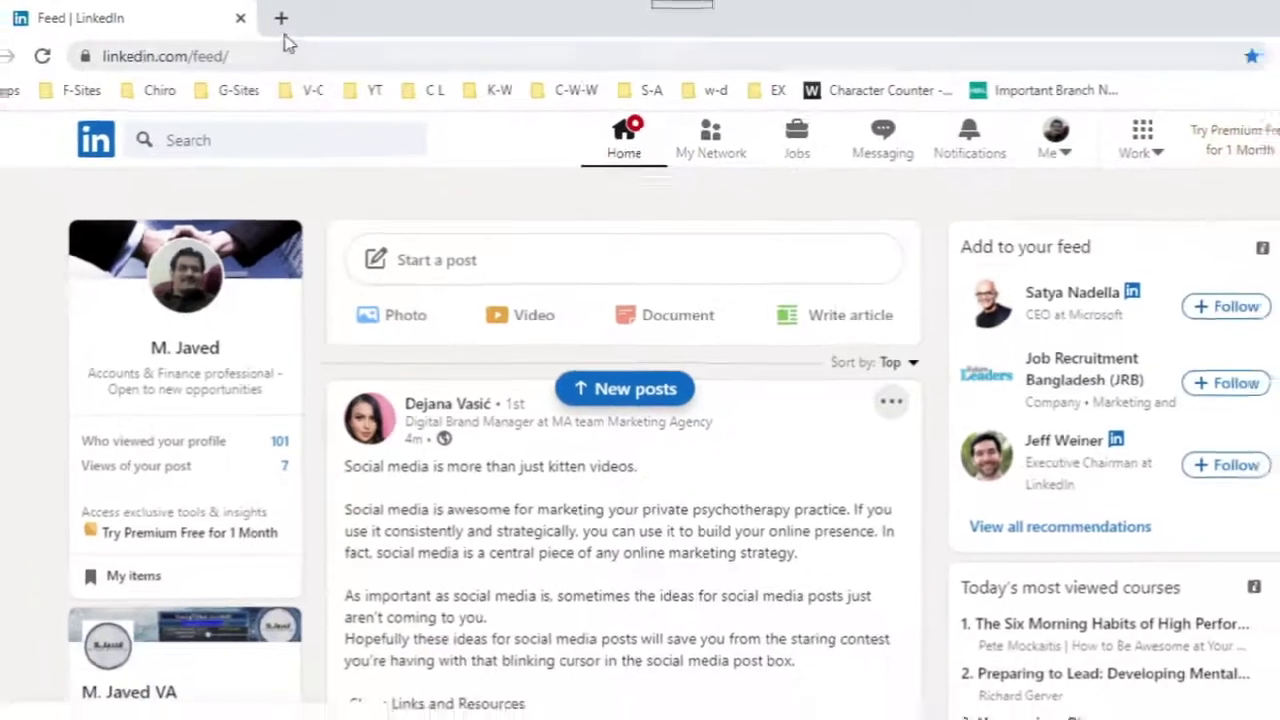
{"action": "left_click", "coordinate": [284, 16]}
{"action": "left_click", "coordinate": [303, 47]}
{"action": "right_click", "coordinate": [306, 48]}
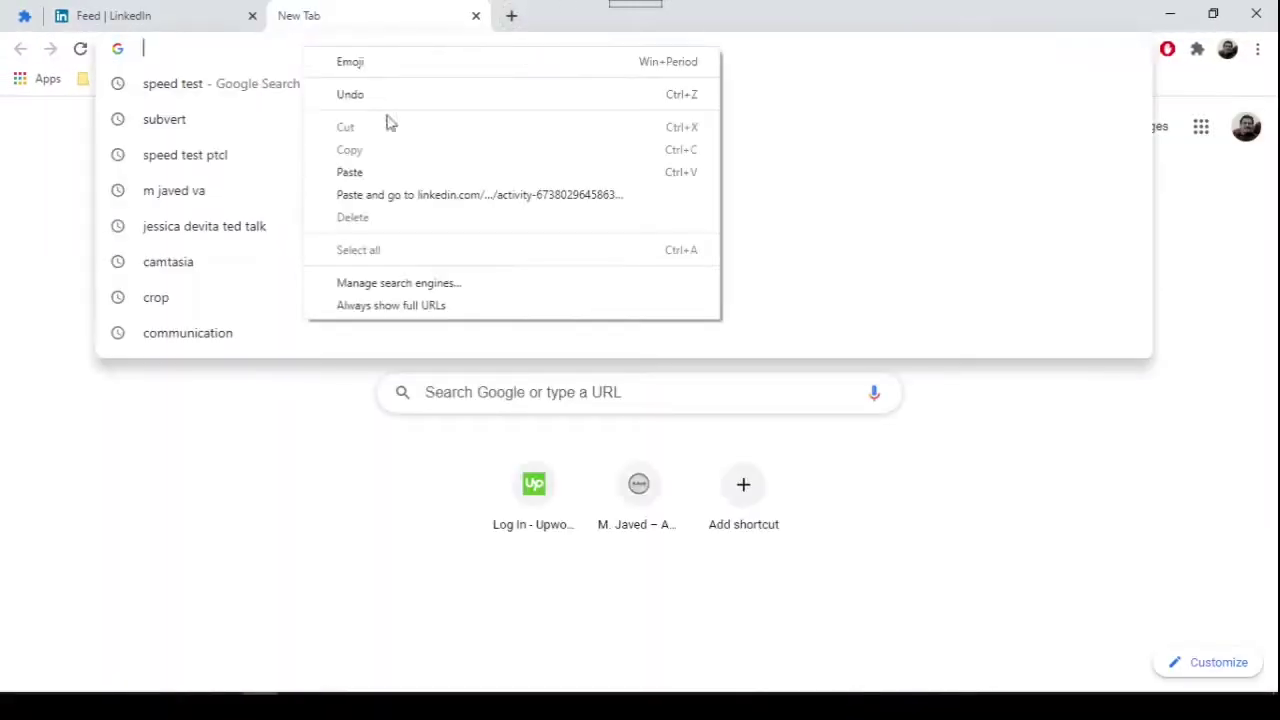
{"action": "left_click", "coordinate": [413, 196]}
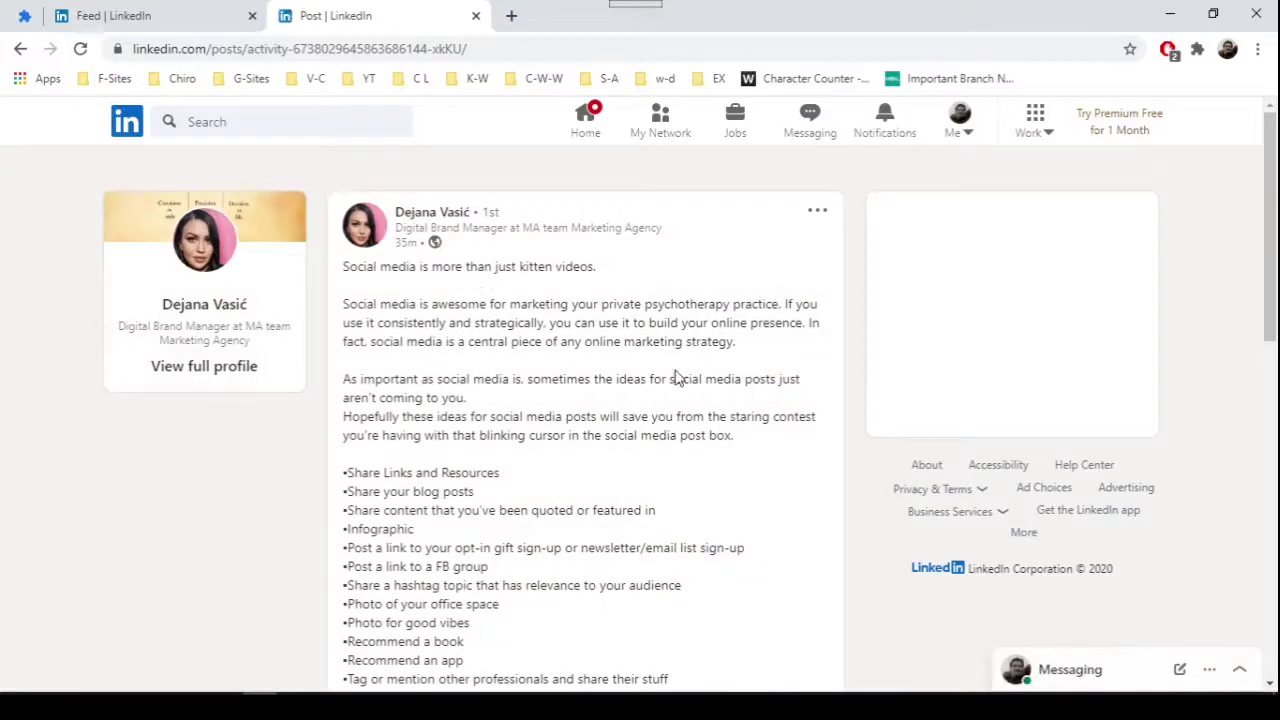
{"action": "scroll", "coordinate": [675, 378], "scroll_direction": "down", "scroll_amount": 3}
{"action": "scroll", "coordinate": [620, 351], "scroll_direction": "down", "scroll_amount": 5}
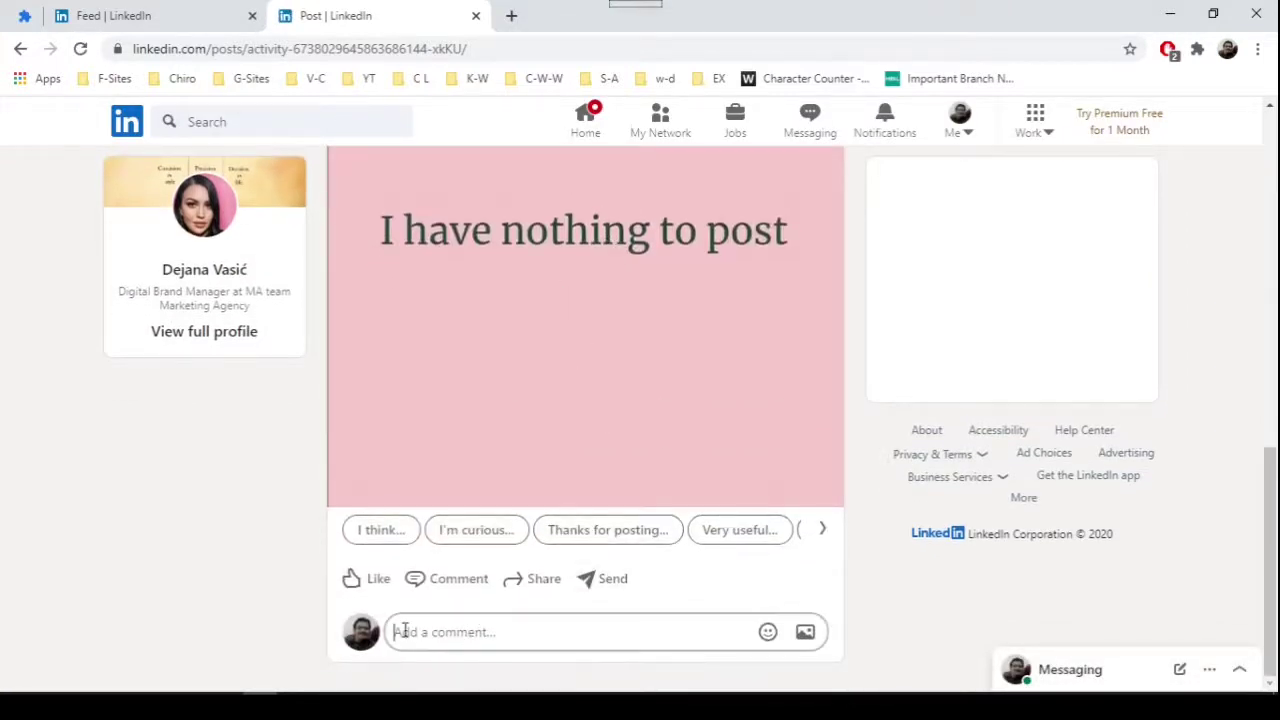
{"action": "scroll", "coordinate": [450, 630], "scroll_direction": "up", "scroll_amount": 4}
{"action": "scroll", "coordinate": [457, 626], "scroll_direction": "up", "scroll_amount": 3}
{"action": "scroll", "coordinate": [457, 626], "scroll_direction": "up", "scroll_amount": 3}
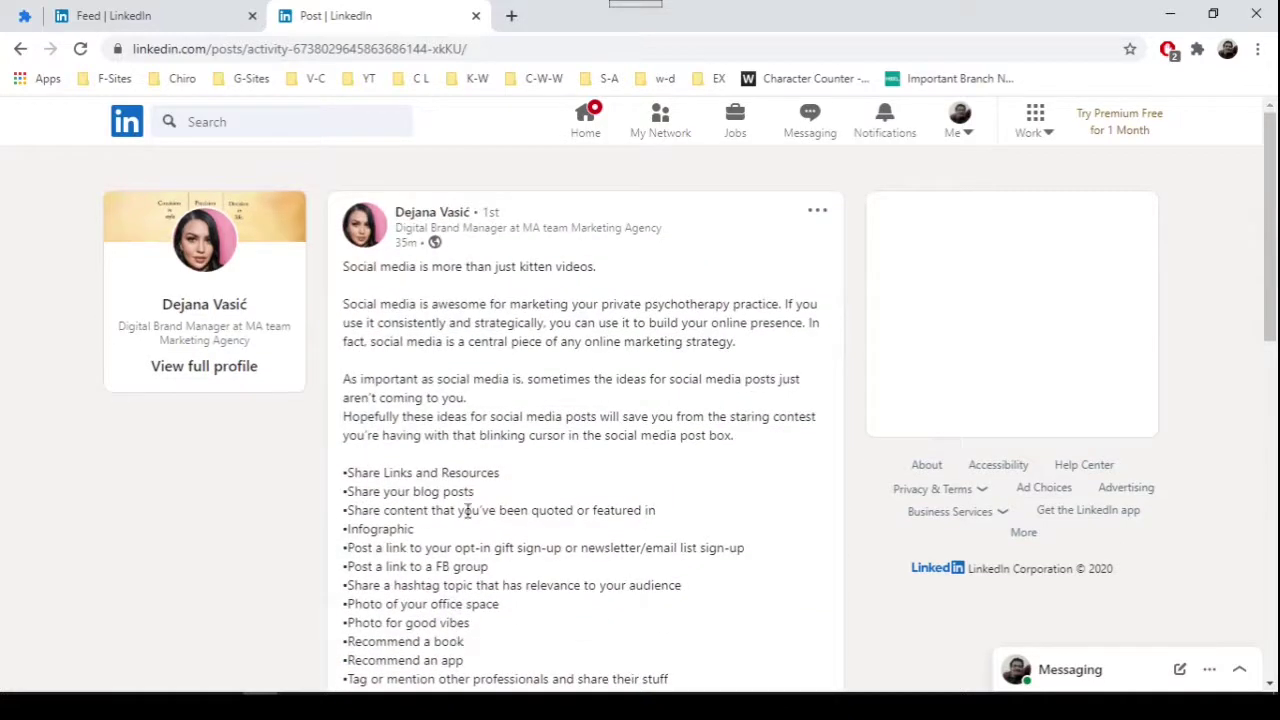
Step: Back on the feed, dismiss the link-copied notices and open Company: M. Javed VA in a new tab
{"action": "left_click", "coordinate": [133, 17]}
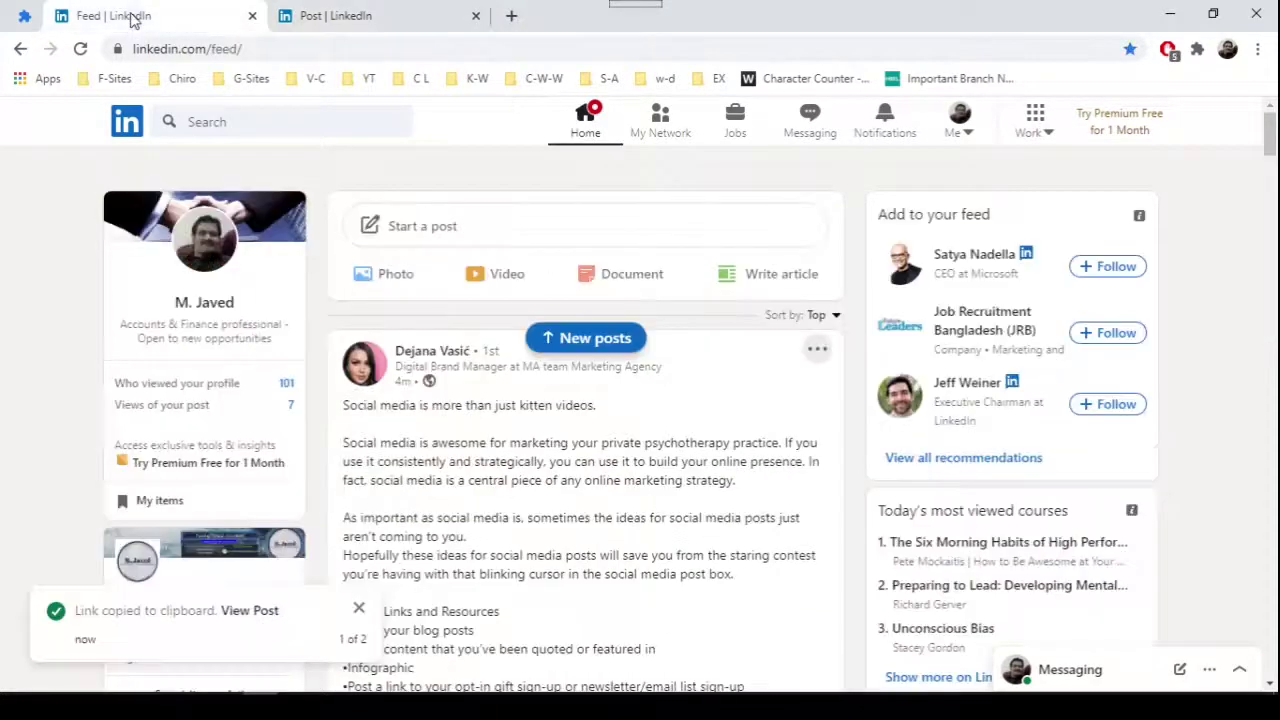
{"action": "left_click", "coordinate": [357, 606]}
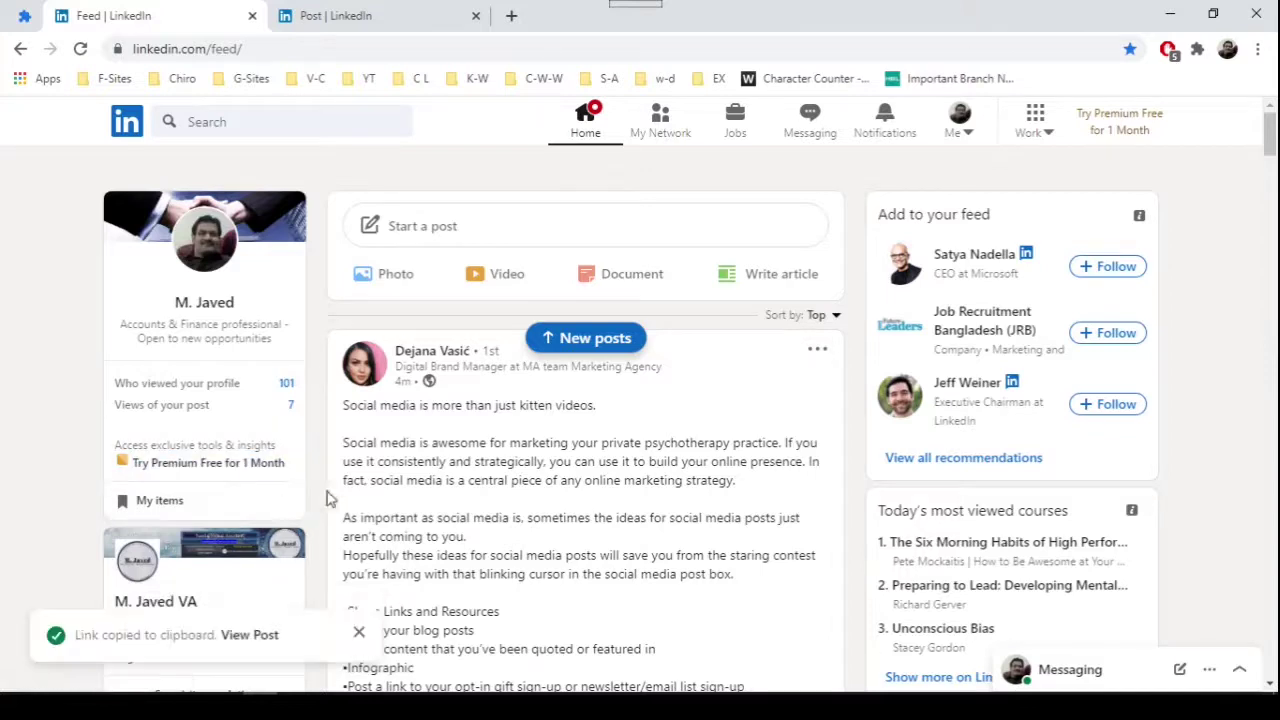
{"action": "left_click", "coordinate": [358, 632]}
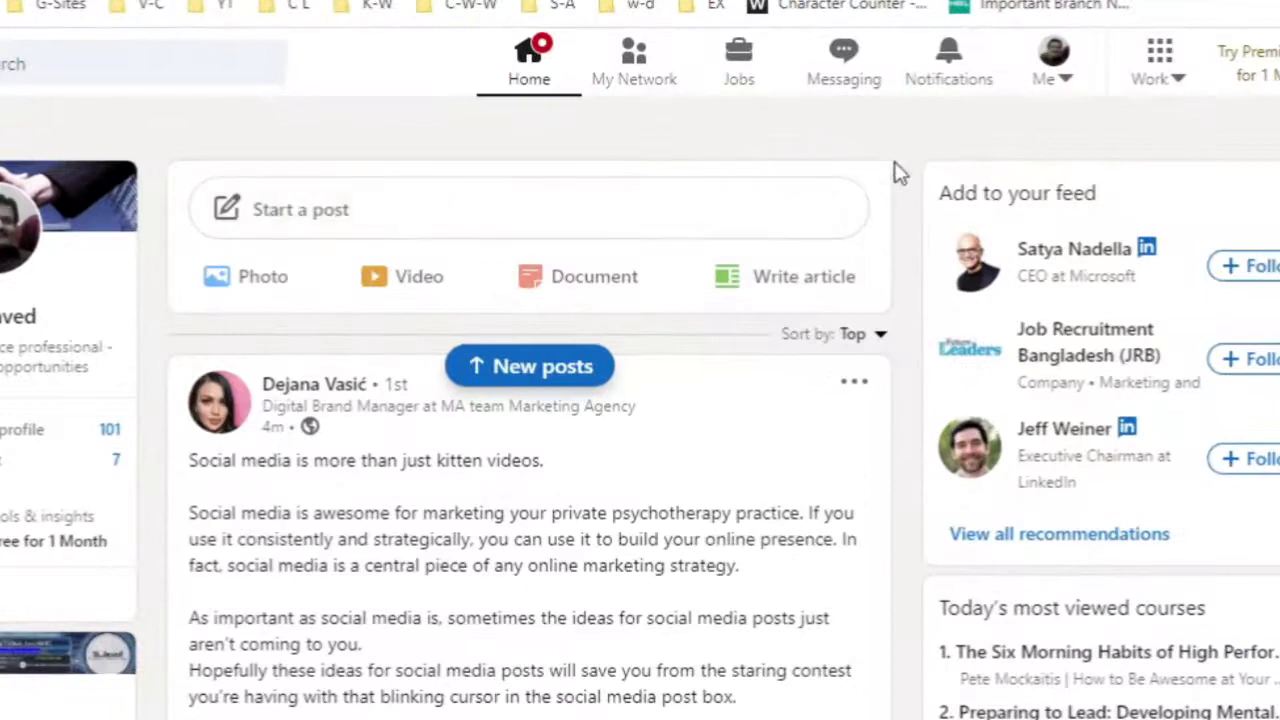
{"action": "left_click", "coordinate": [1068, 98]}
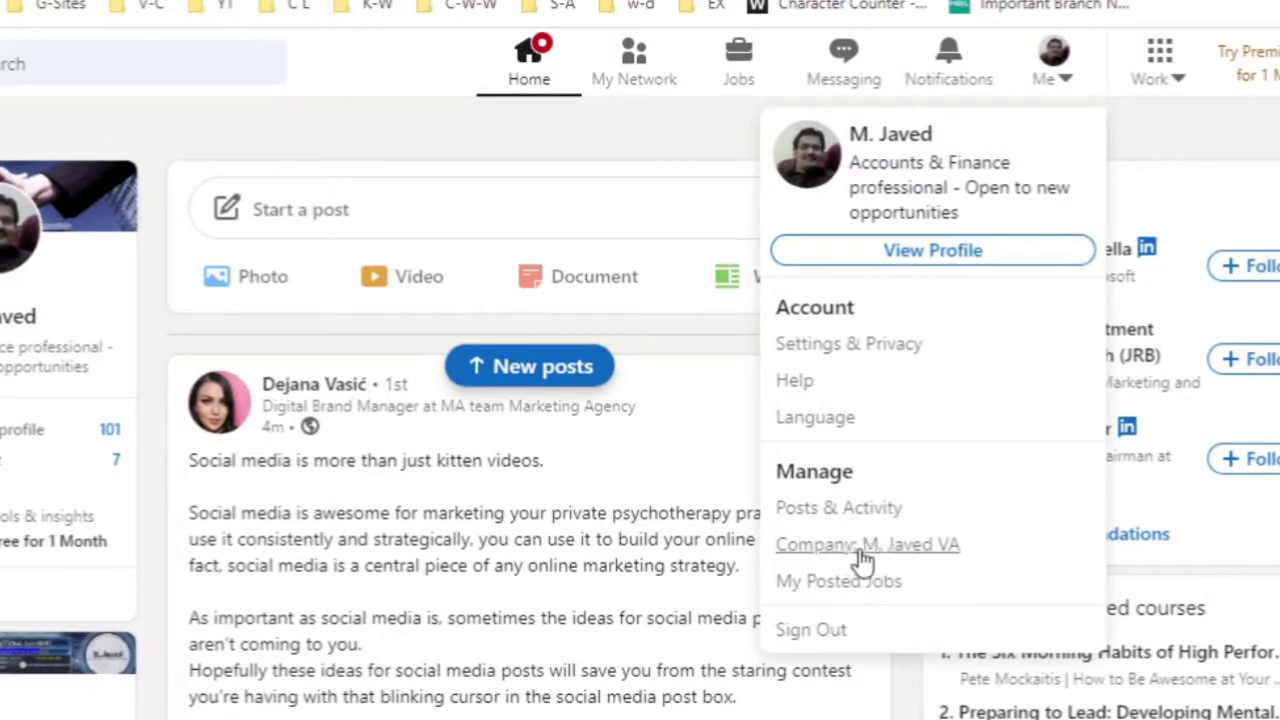
{"action": "right_click", "coordinate": [803, 556]}
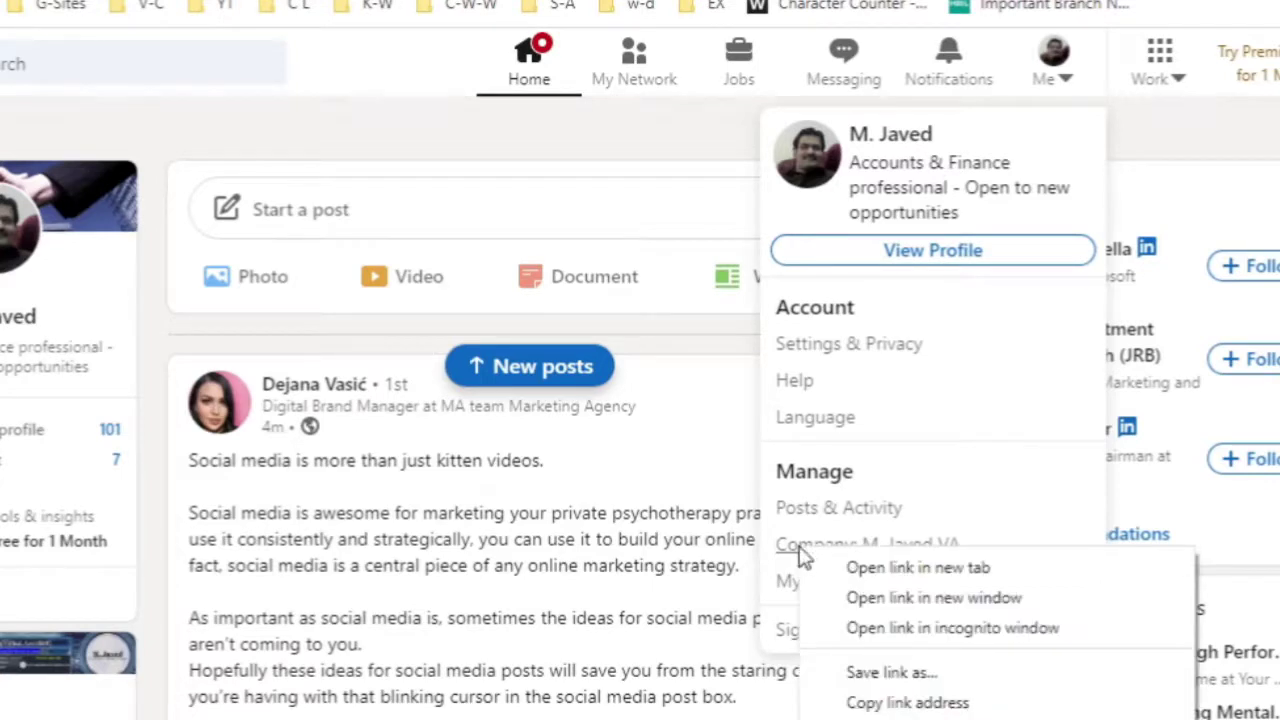
{"action": "left_click", "coordinate": [922, 569]}
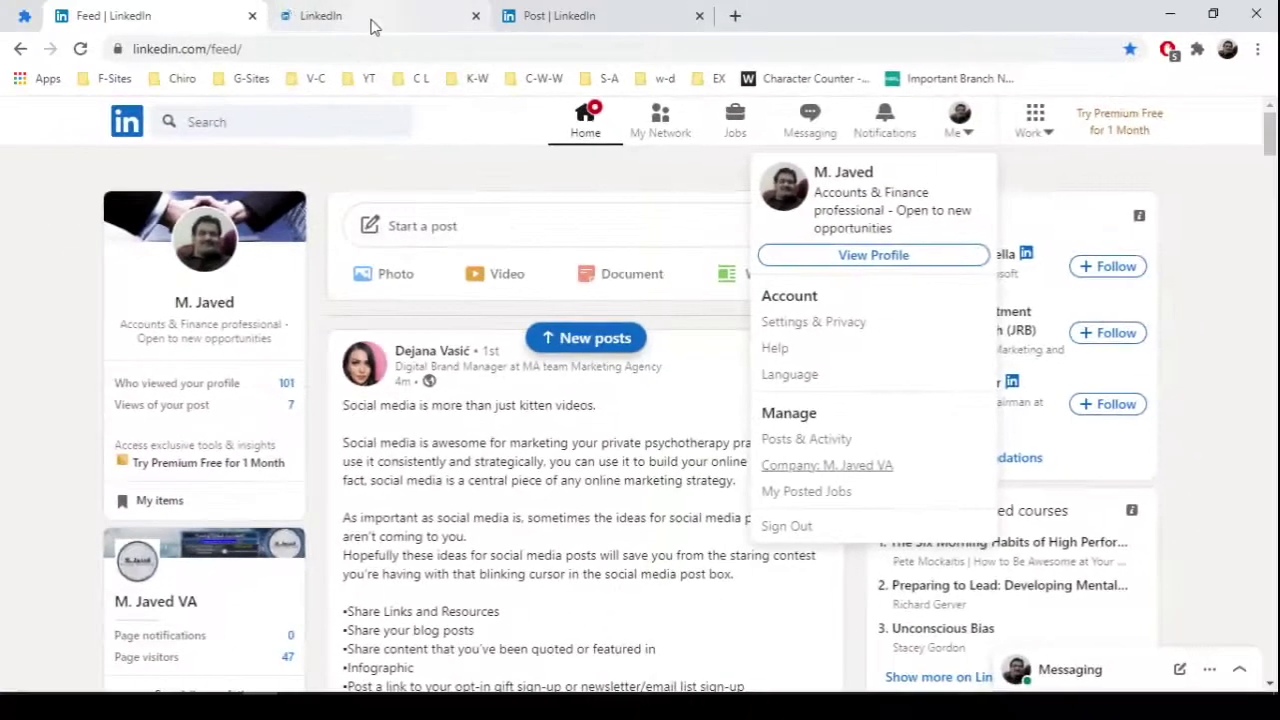
{"action": "left_click", "coordinate": [372, 18]}
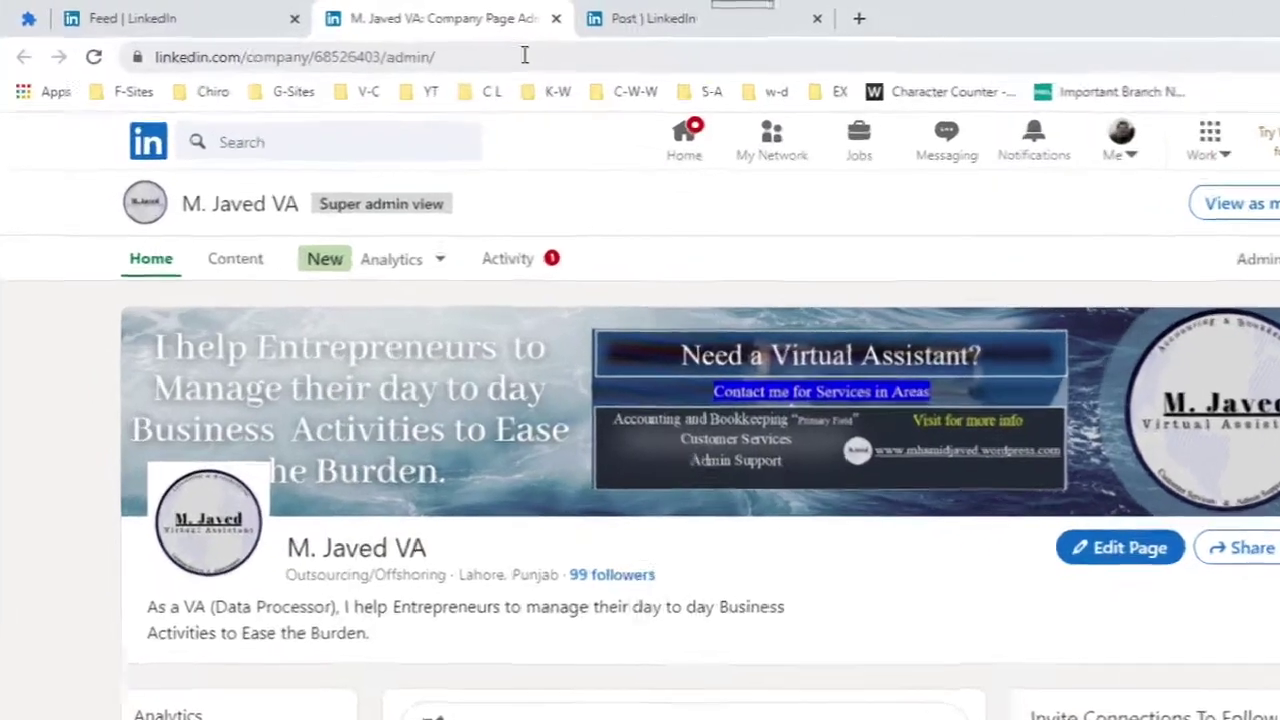
Step: Copy the company ID 68526403 from the admin page's address, then return to the post tab
{"action": "left_click", "coordinate": [390, 48]}
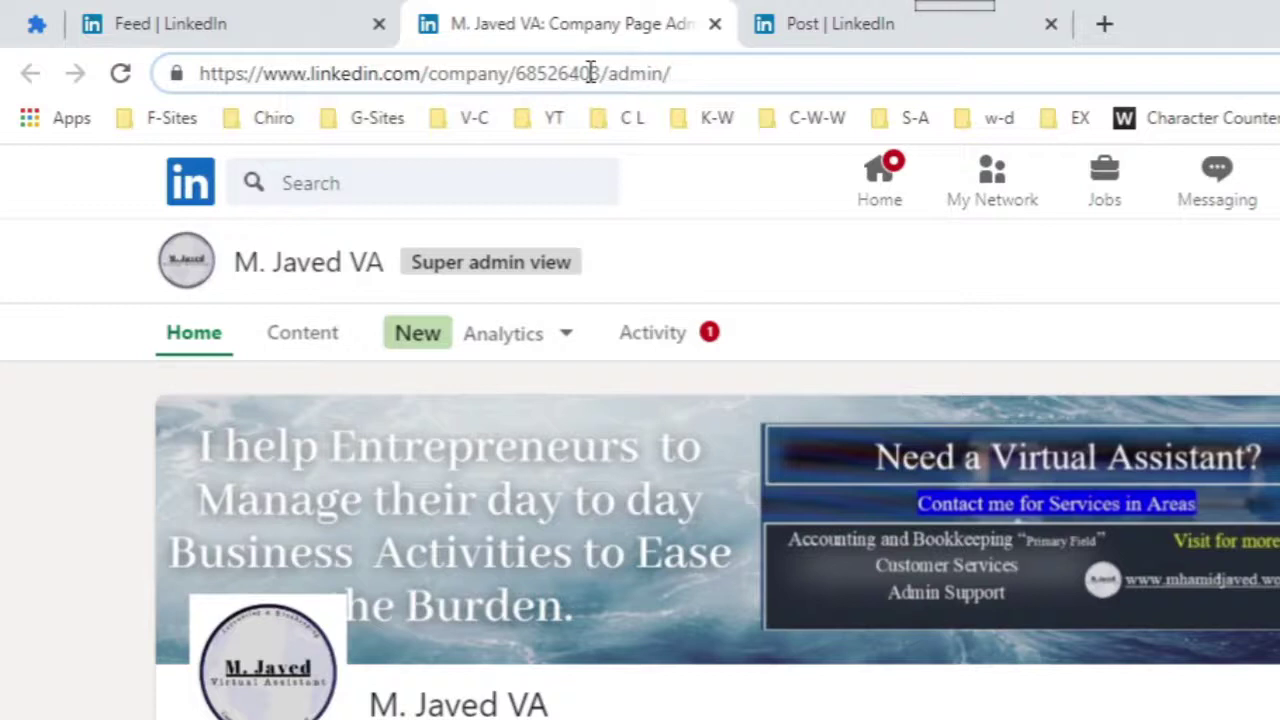
{"action": "left_click_drag", "start_coordinate": [603, 73], "coordinate": [518, 78]}
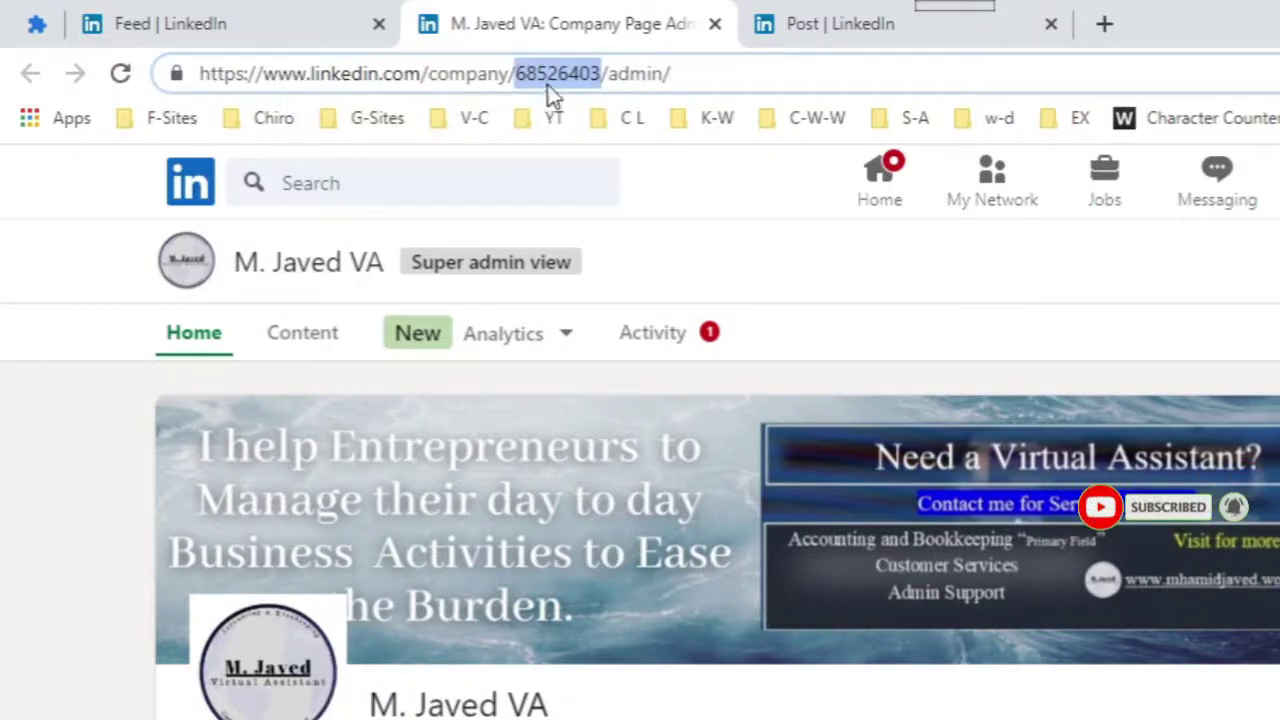
{"action": "right_click", "coordinate": [563, 88]}
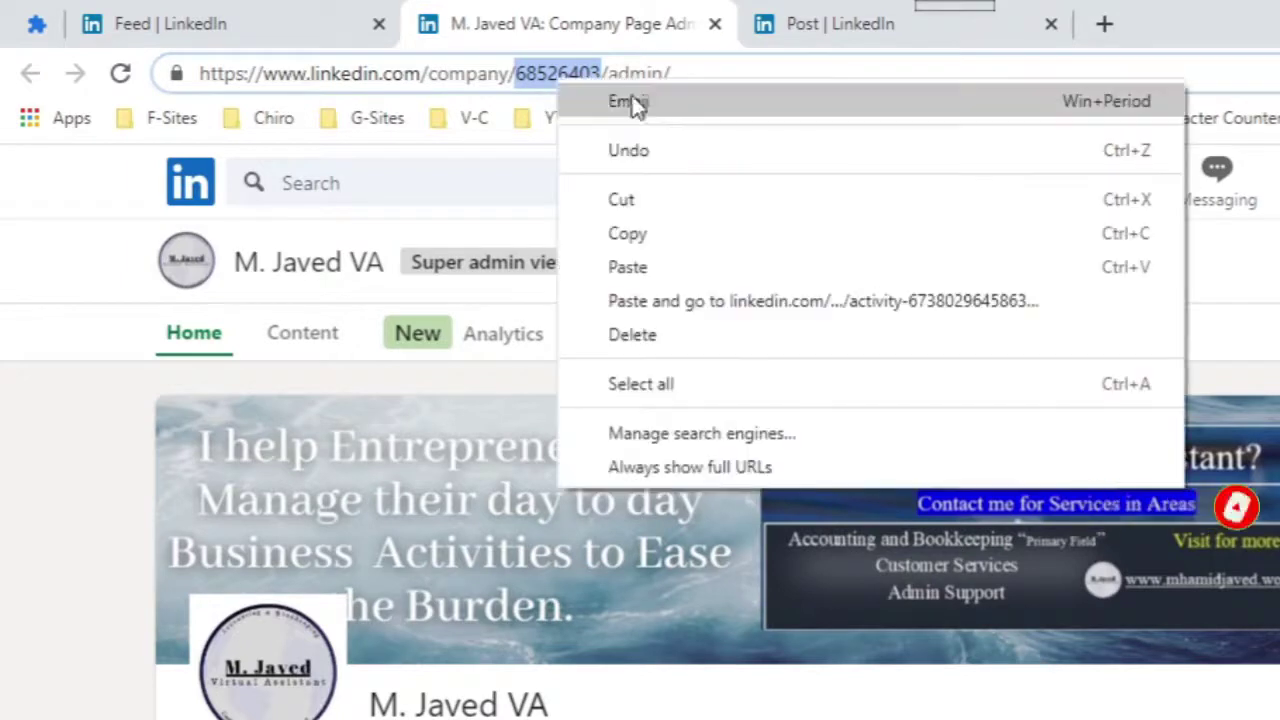
{"action": "left_click", "coordinate": [670, 238]}
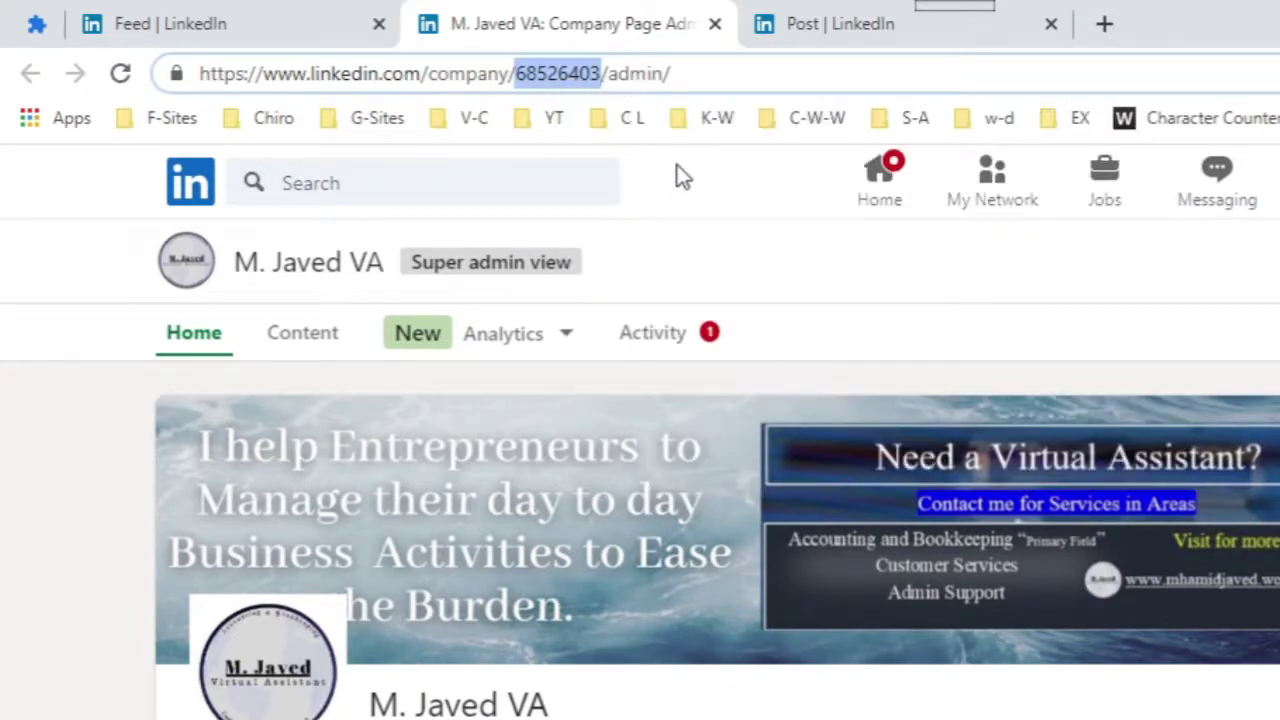
{"action": "left_click", "coordinate": [826, 26]}
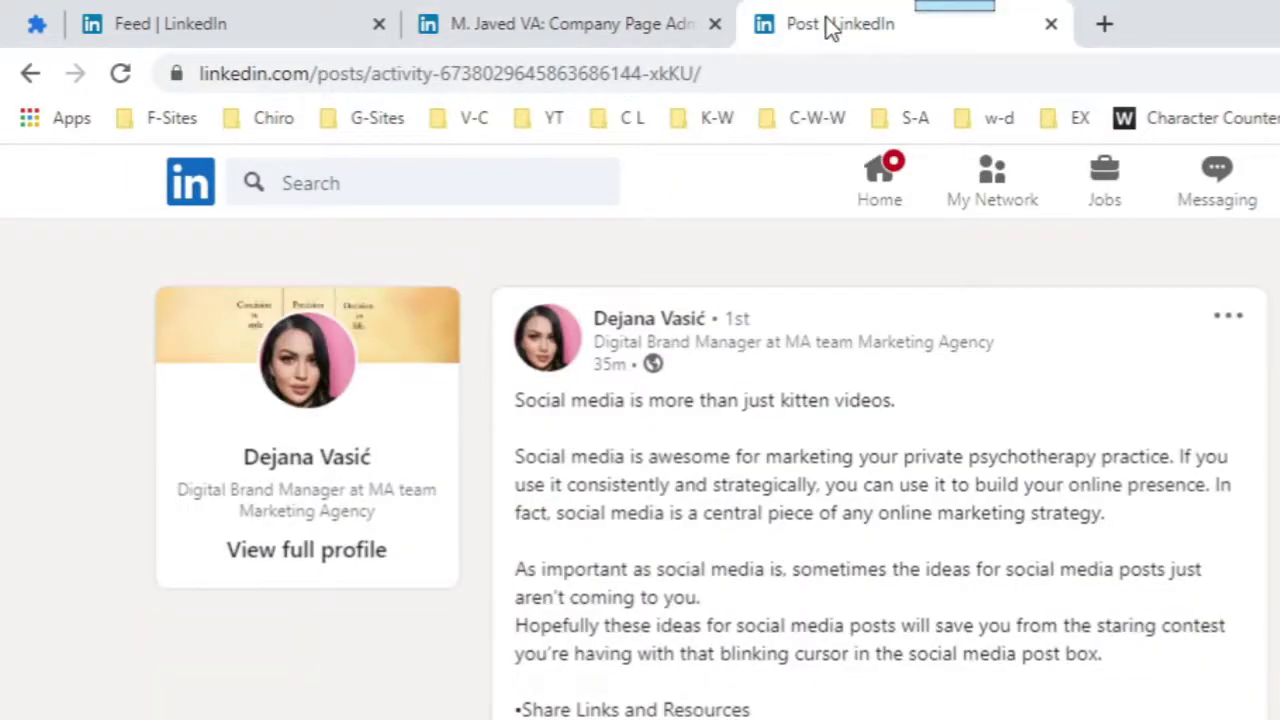
Step: Duplicate the post tab and switch between the two copies of the social-media-ideas post
{"action": "scroll", "coordinate": [700, 465], "scroll_direction": "down", "scroll_amount": 2}
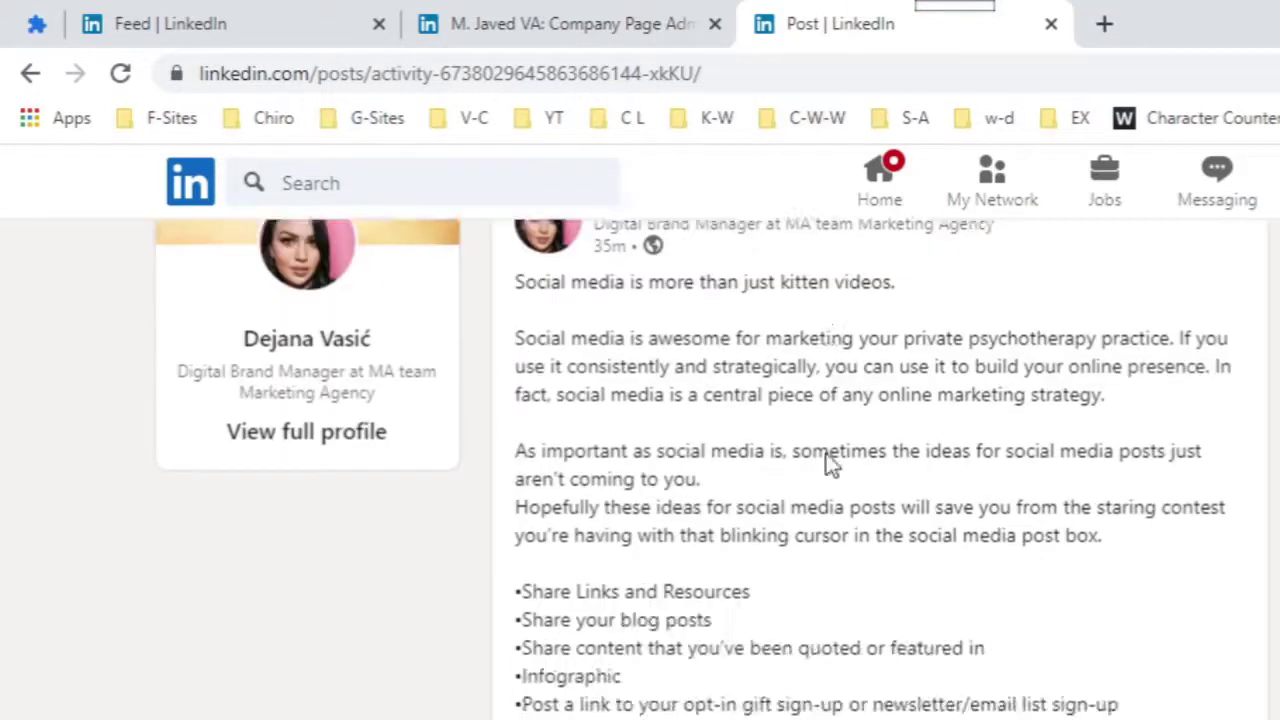
{"action": "scroll", "coordinate": [826, 451], "scroll_direction": "up", "scroll_amount": 2}
{"action": "right_click", "coordinate": [830, 33]}
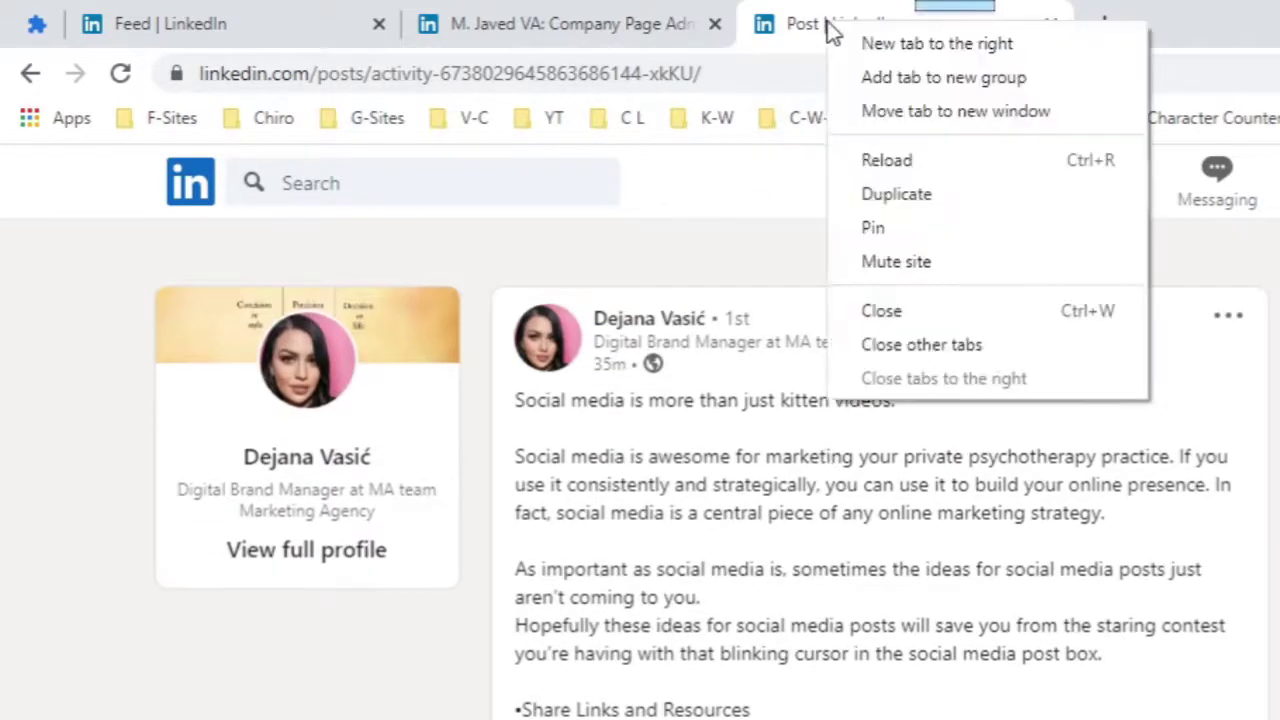
{"action": "key", "text": "Escape"}
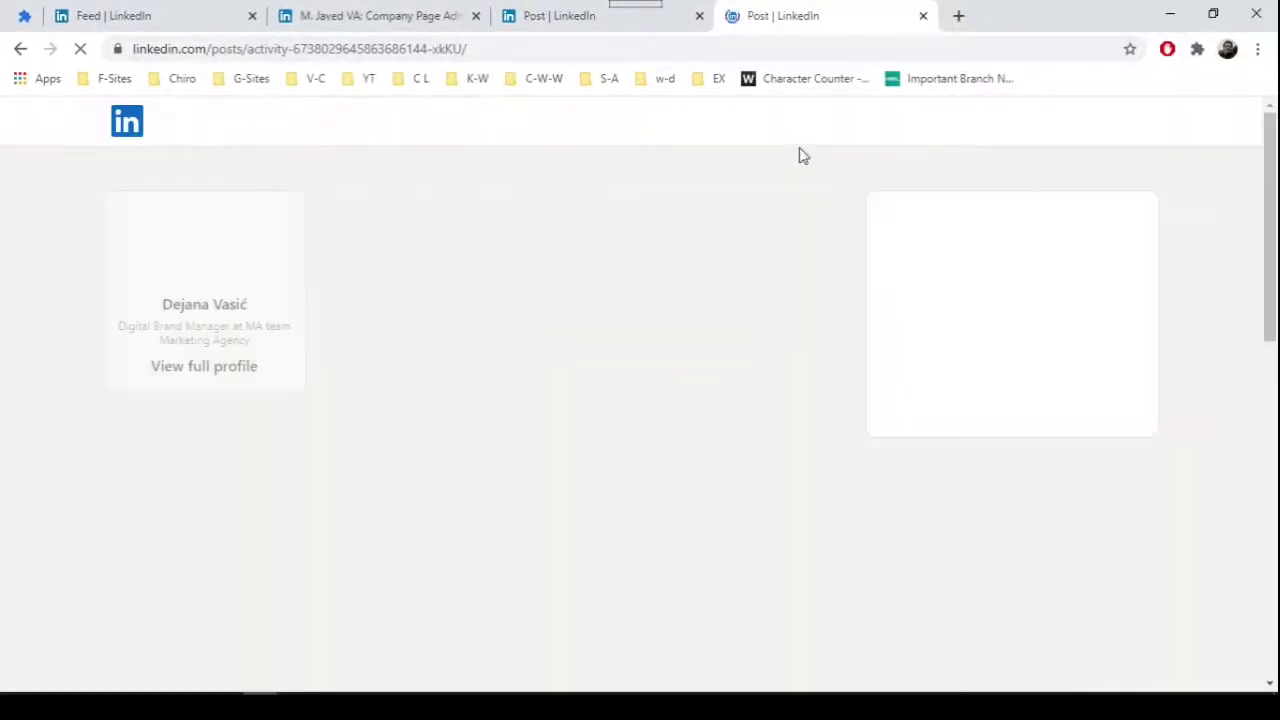
{"action": "key", "text": "ctrl+Page_Up"}
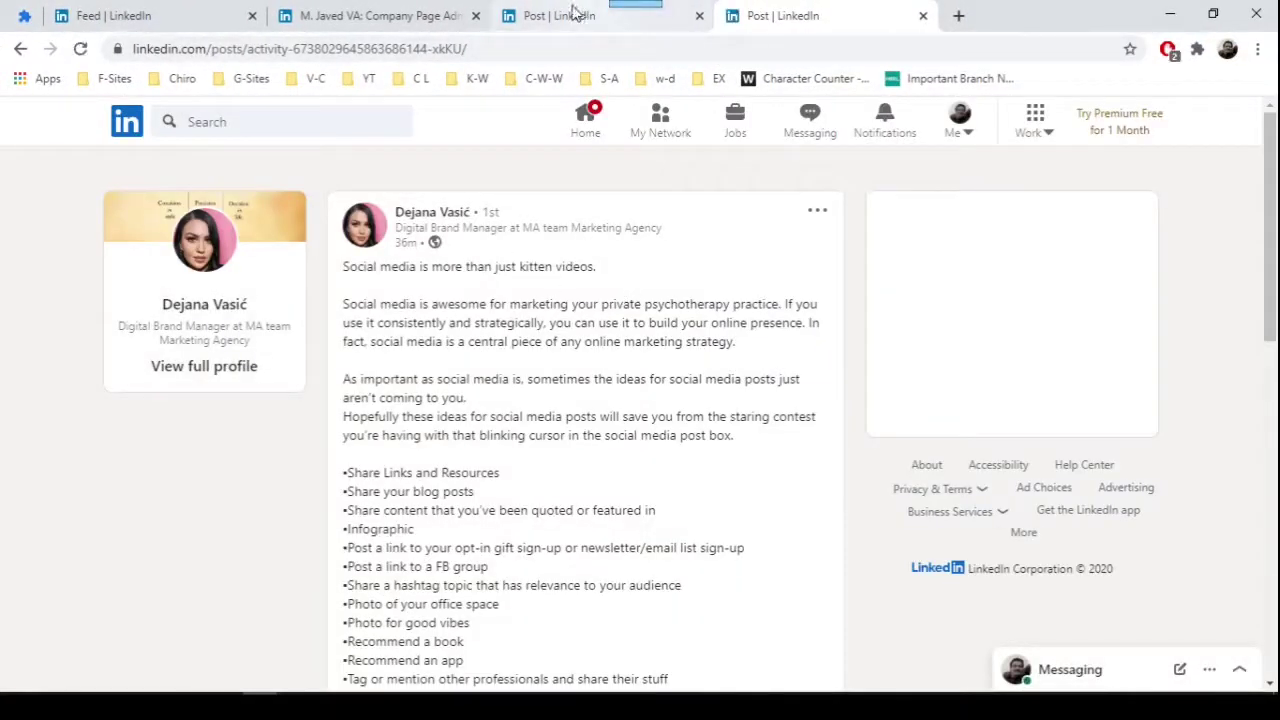
{"action": "key", "text": "ctrl+Page_Down"}
{"action": "key", "text": "ctrl+Page_Up"}
{"action": "key", "text": "ctrl+Page_Down"}
{"action": "key", "text": "ctrl+Page_Up"}
{"action": "scroll", "coordinate": [551, 334], "scroll_direction": "down", "scroll_amount": 4}
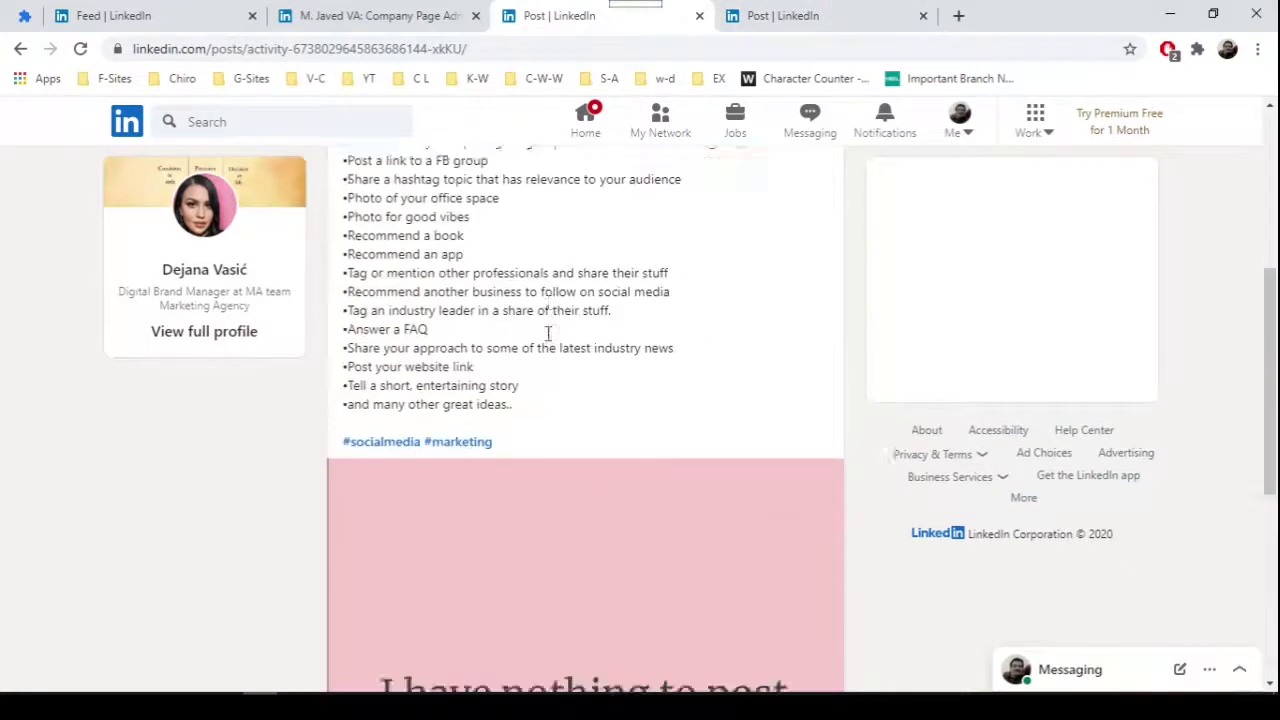
{"action": "scroll", "coordinate": [551, 400], "scroll_direction": "down", "scroll_amount": 5}
{"action": "key", "text": "ctrl+Page_Down"}
{"action": "scroll", "coordinate": [686, 308], "scroll_direction": "down", "scroll_amount": 4}
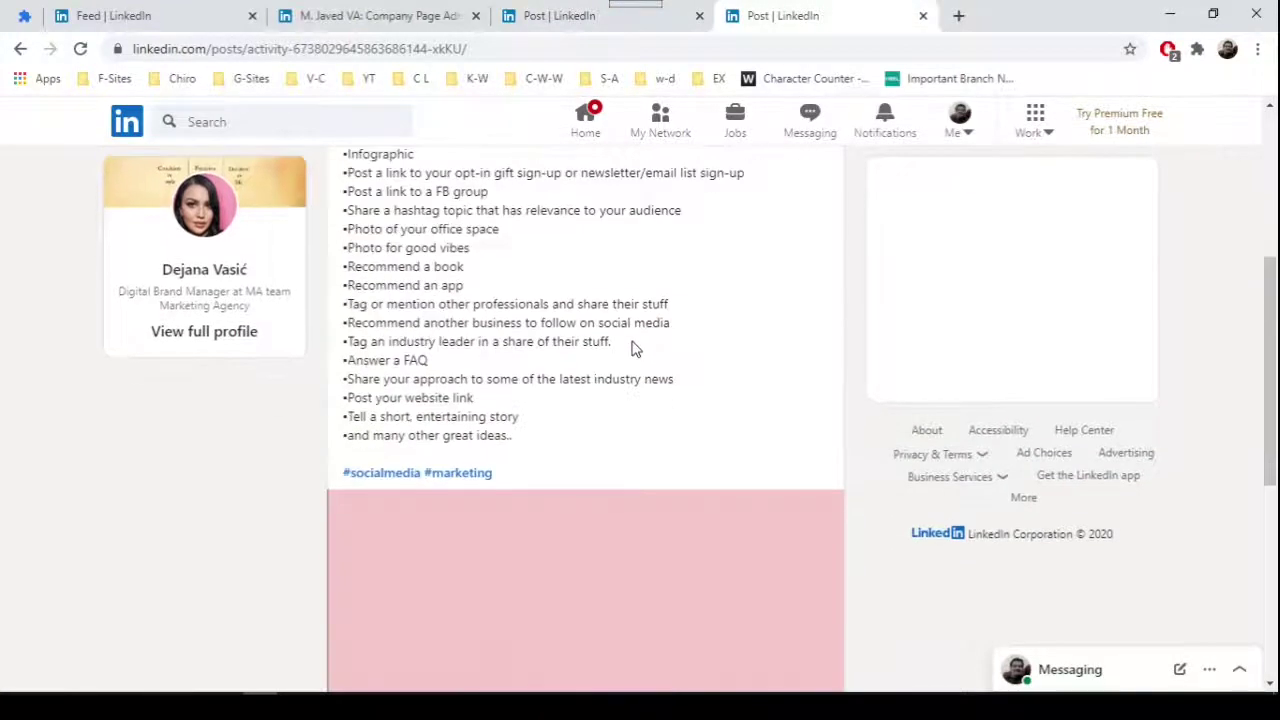
{"action": "scroll", "coordinate": [476, 643], "scroll_direction": "down", "scroll_amount": 4}
{"action": "scroll", "coordinate": [594, 372], "scroll_direction": "up", "scroll_amount": 8}
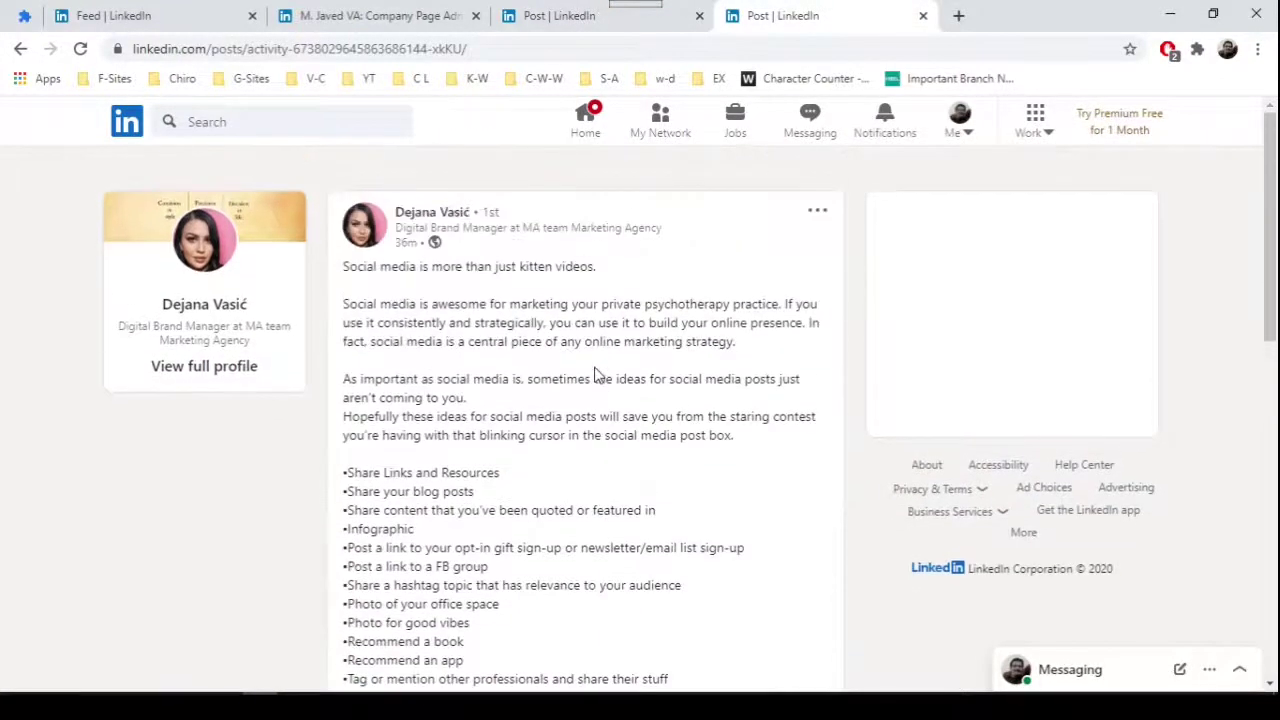
{"action": "scroll", "coordinate": [586, 440], "scroll_direction": "down", "scroll_amount": 3}
{"action": "scroll", "coordinate": [606, 274], "scroll_direction": "up", "scroll_amount": 4}
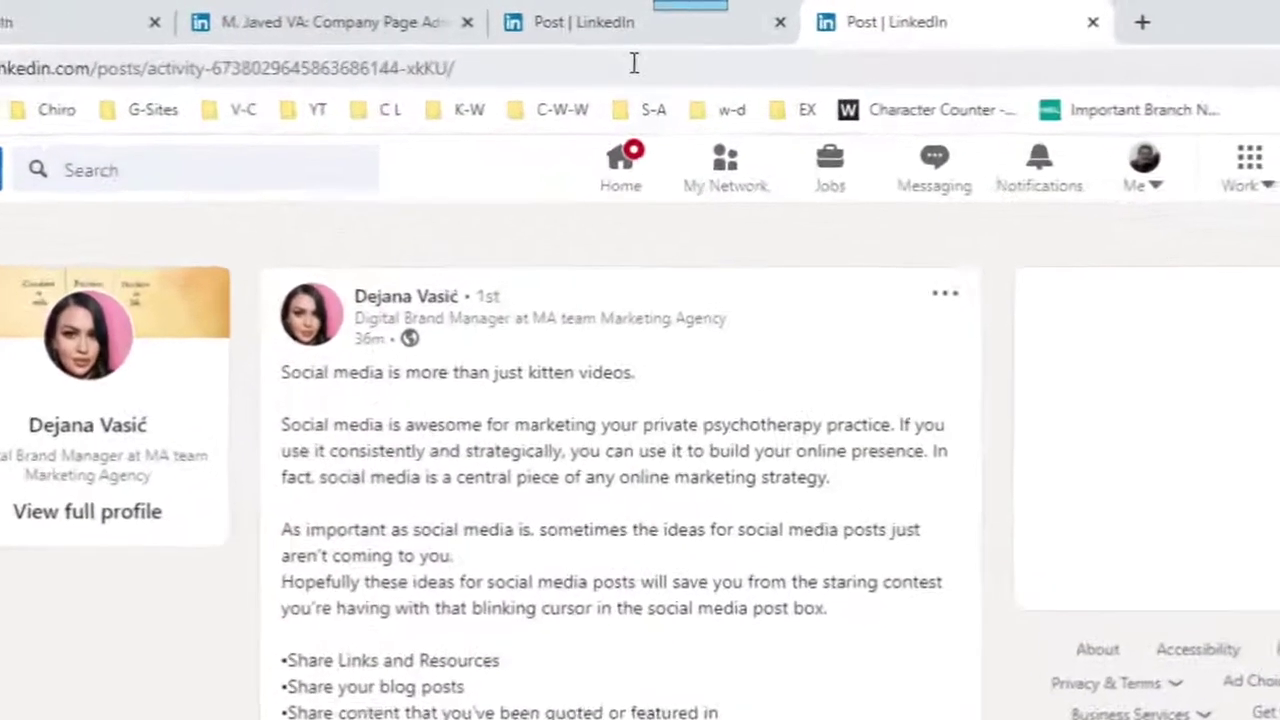
Step: Add ?actorCompanyId=68526403 to the duplicate post's URL and reload it
{"action": "left_click", "coordinate": [609, 54]}
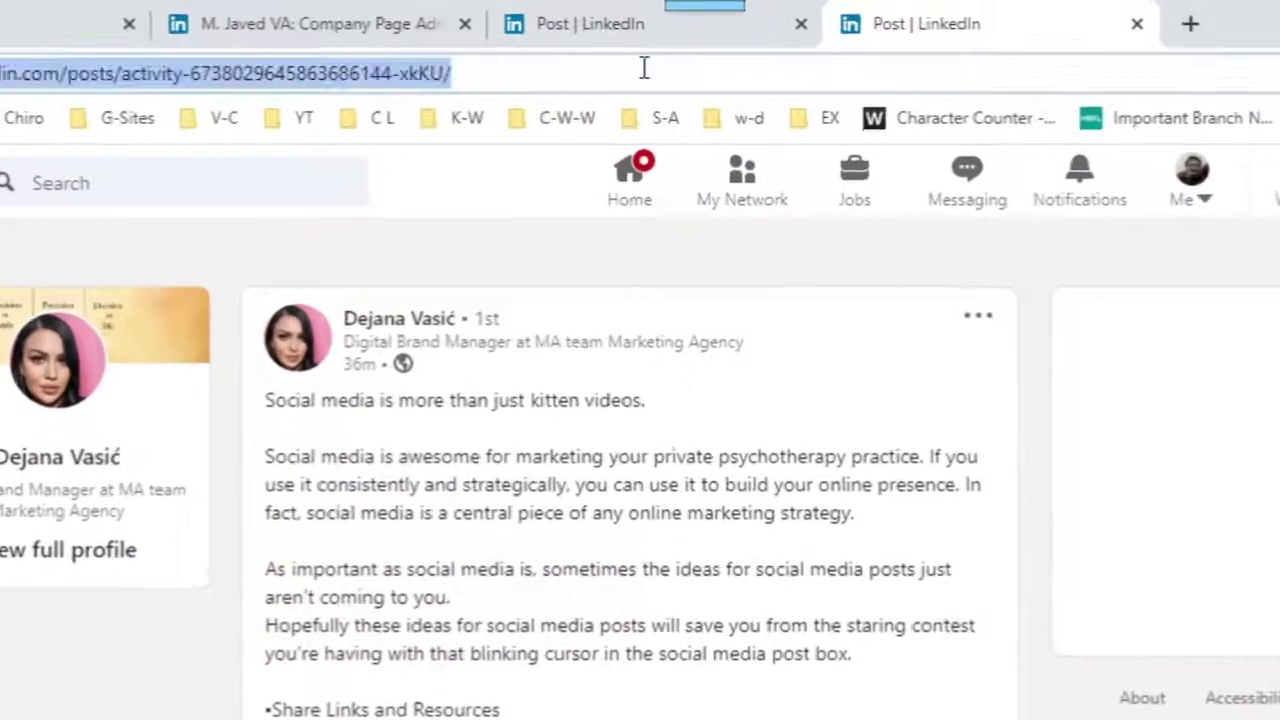
{"action": "type", "text": "?"}
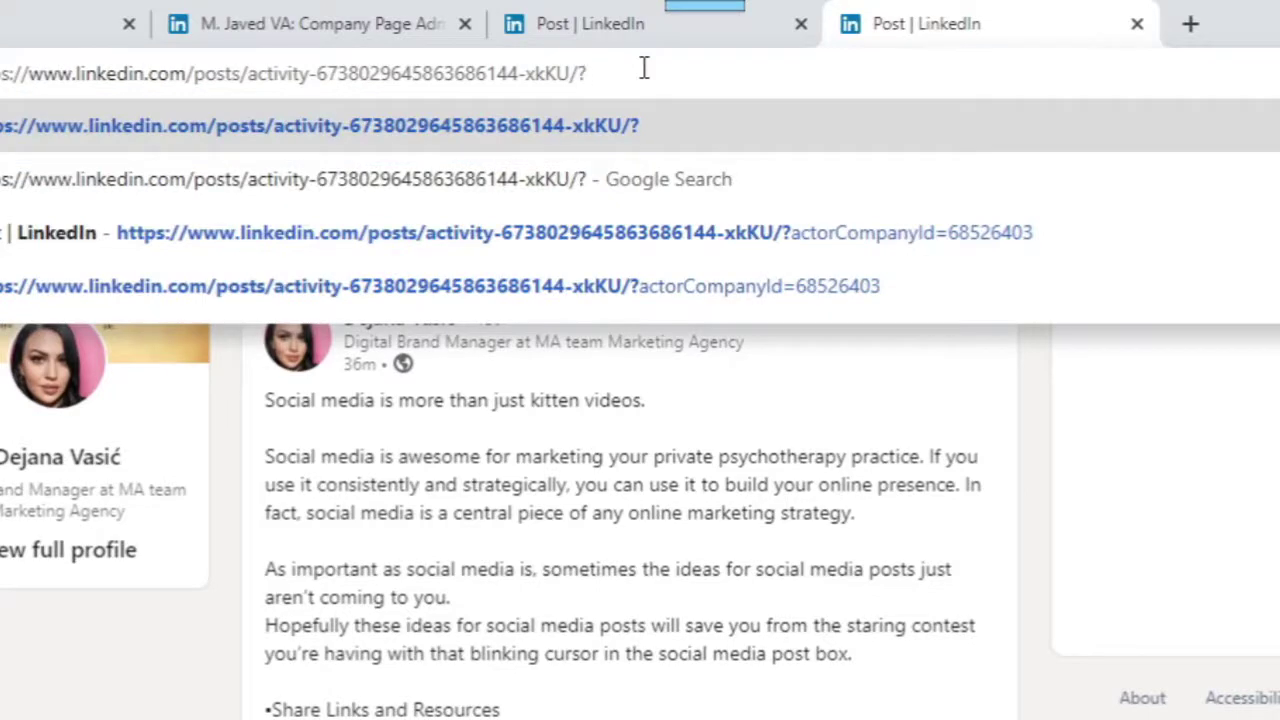
{"action": "type", "text": "actor"}
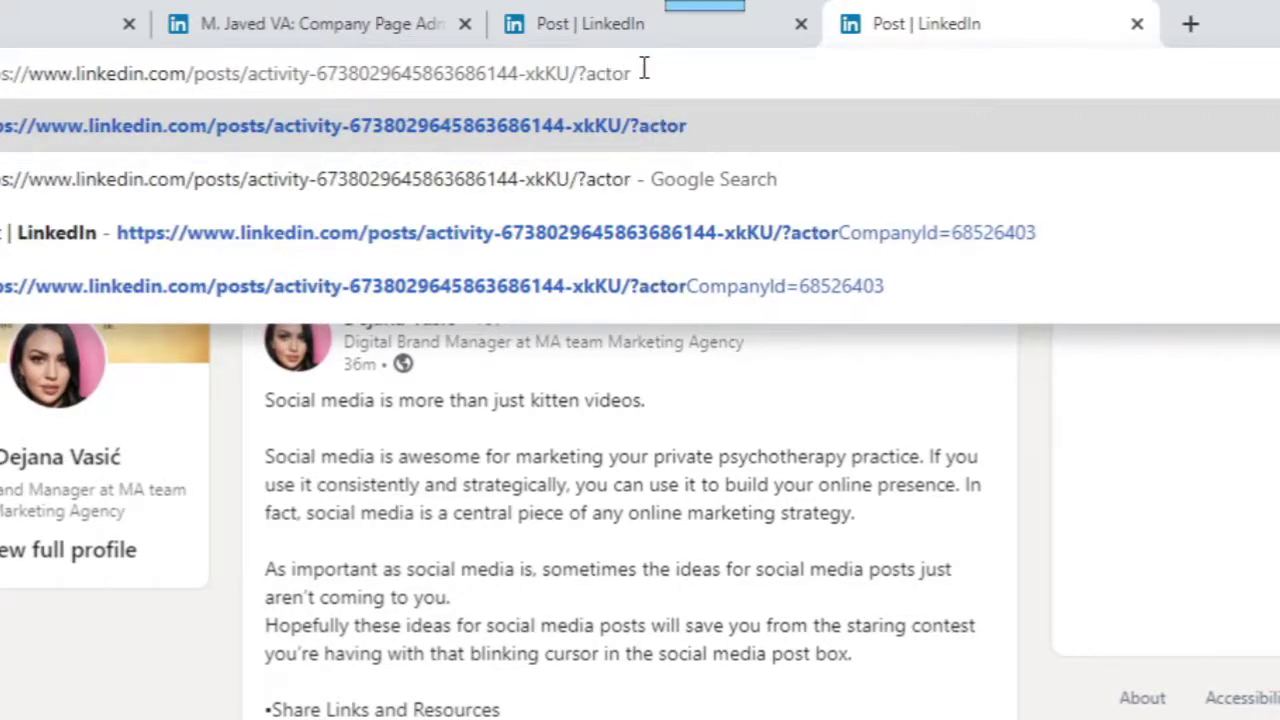
{"action": "type", "text": "Co"}
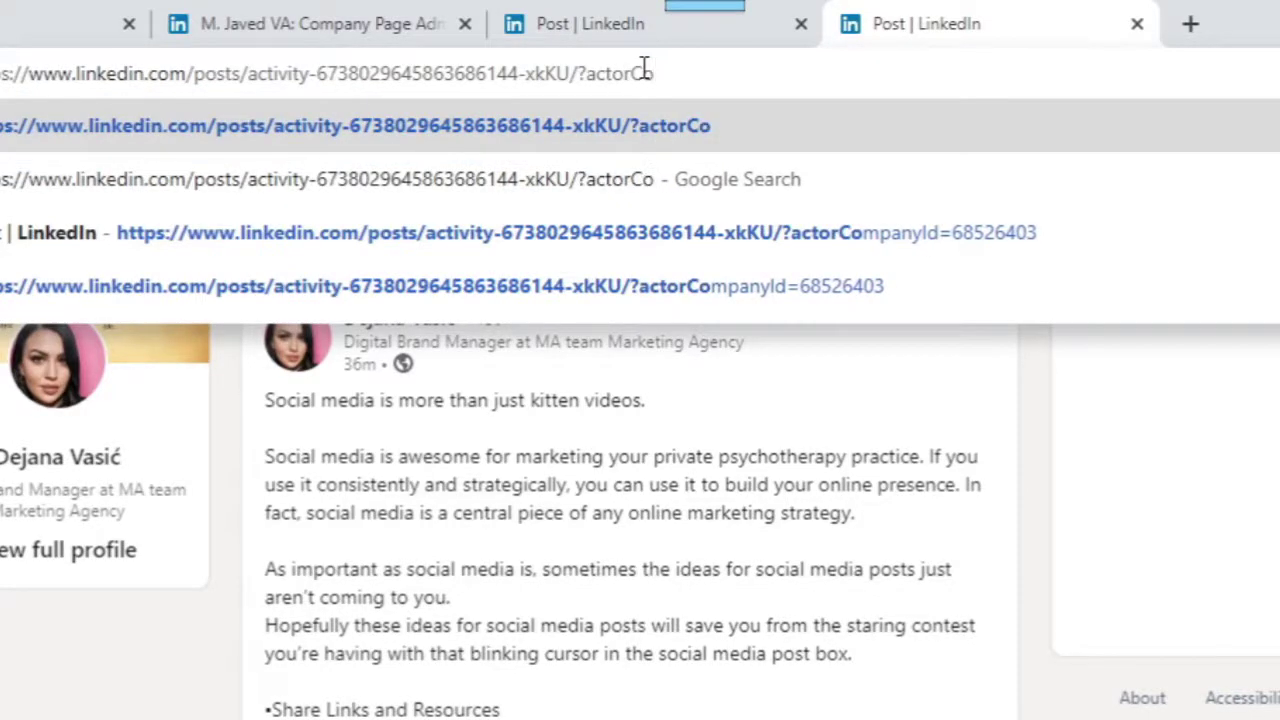
{"action": "type", "text": "mpan"}
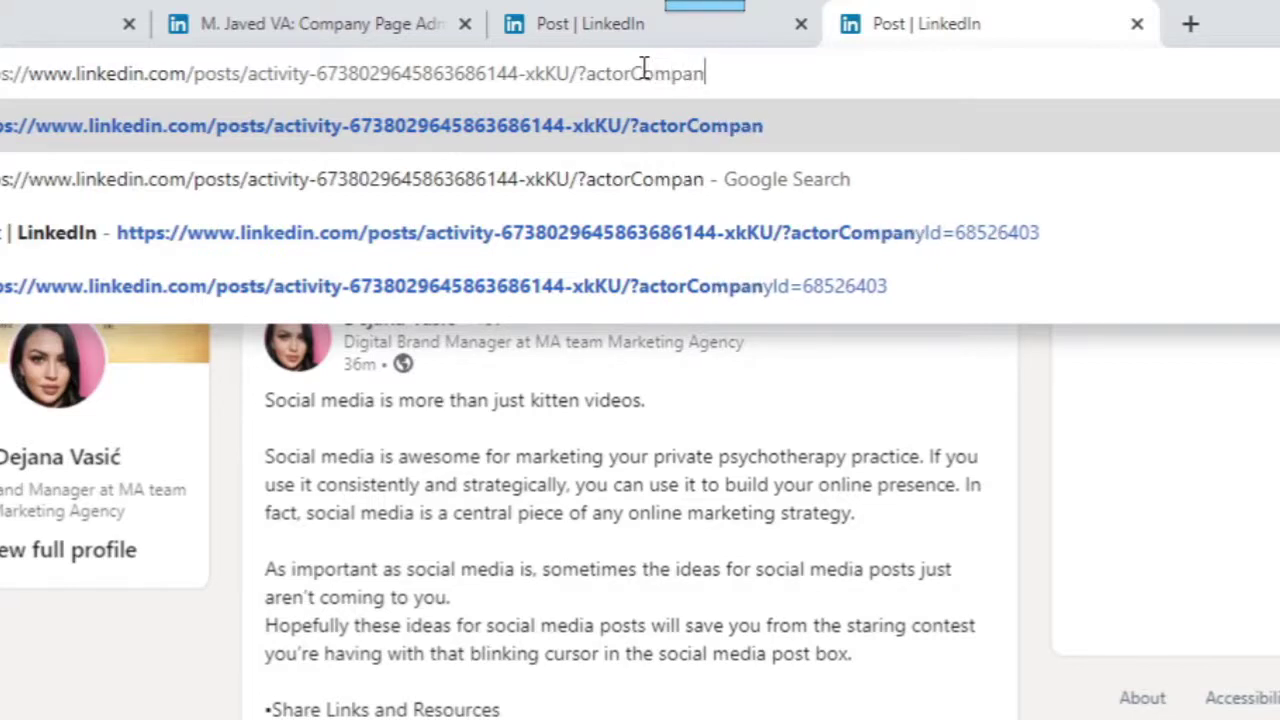
{"action": "type", "text": "yId"}
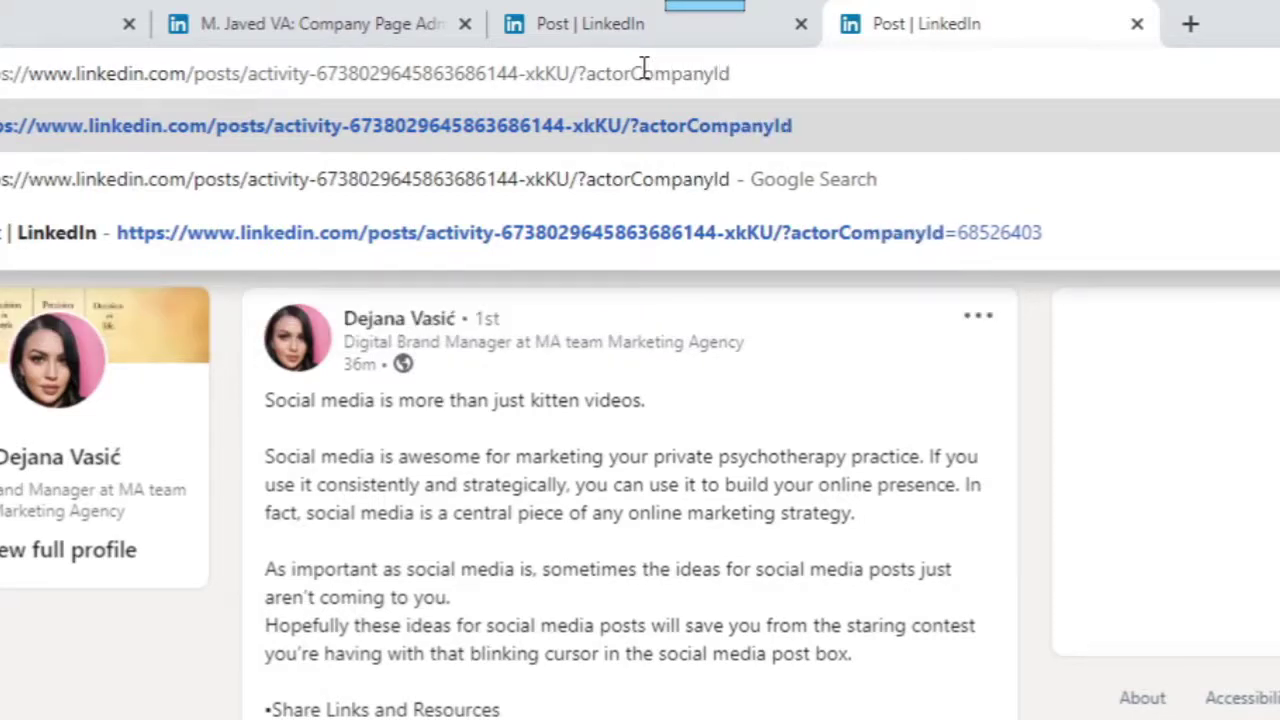
{"action": "type", "text": "="}
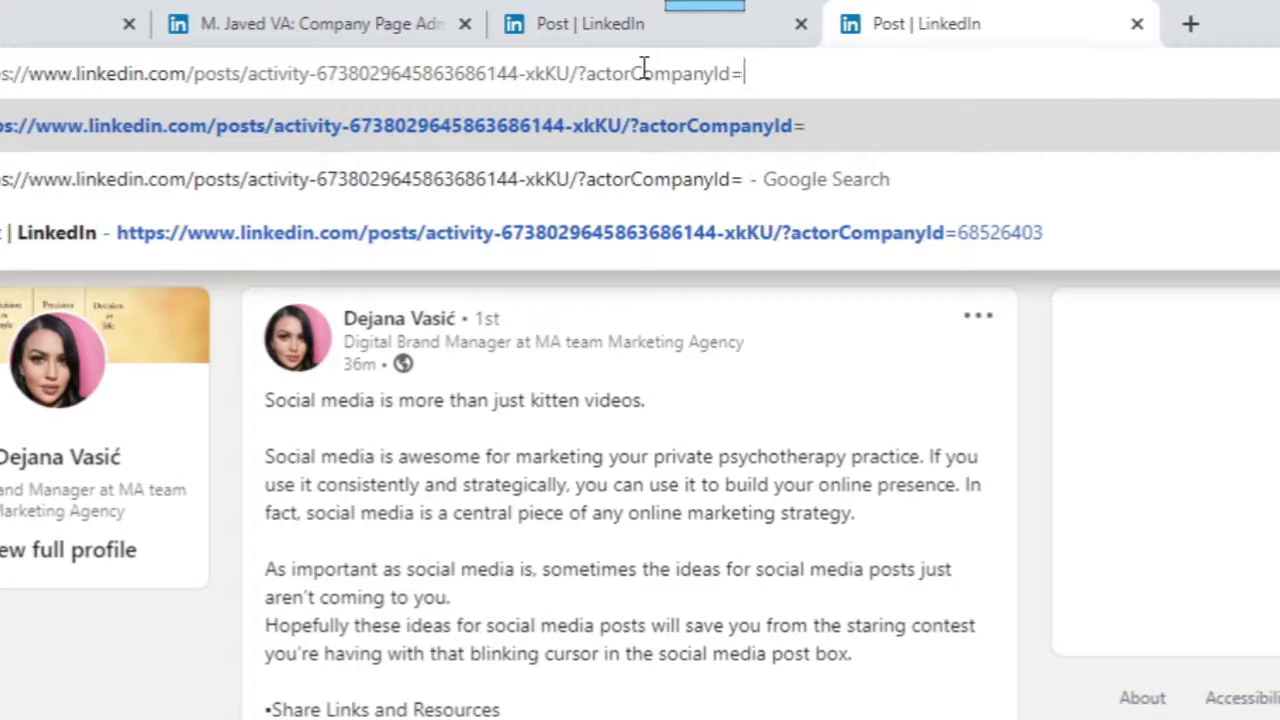
{"action": "type", "text": "68526403"}
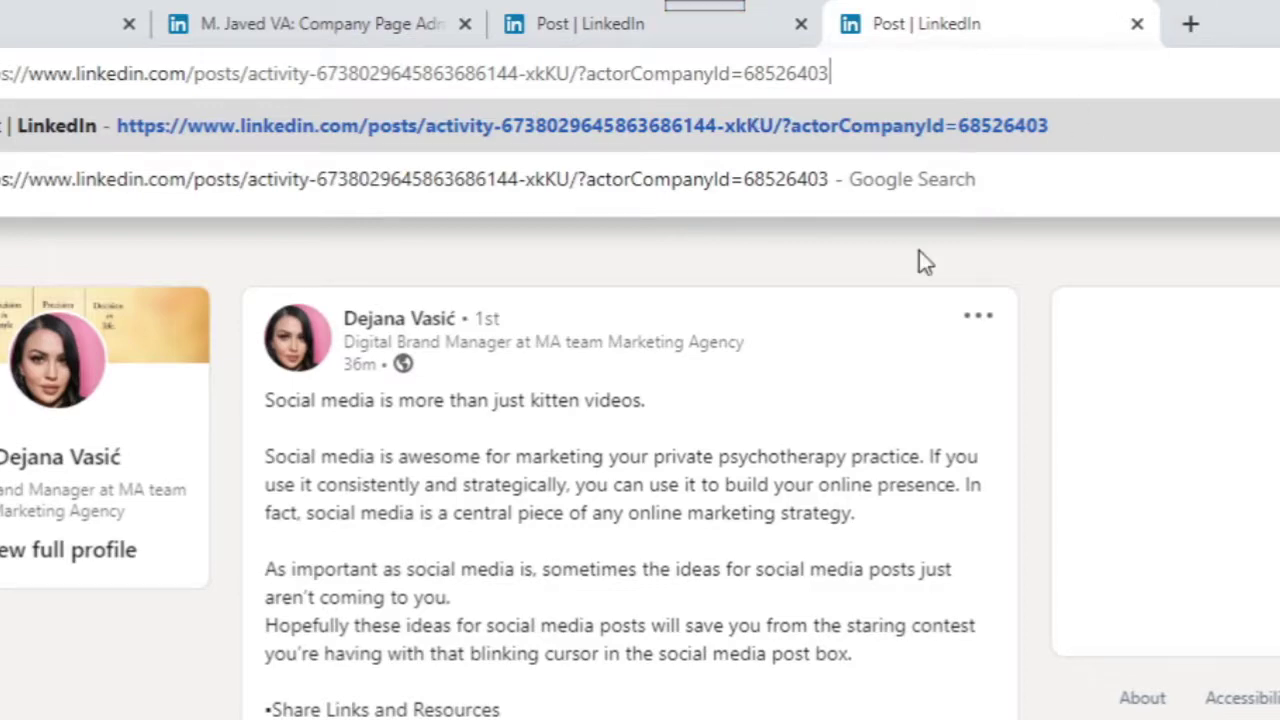
{"action": "key", "text": "Return"}
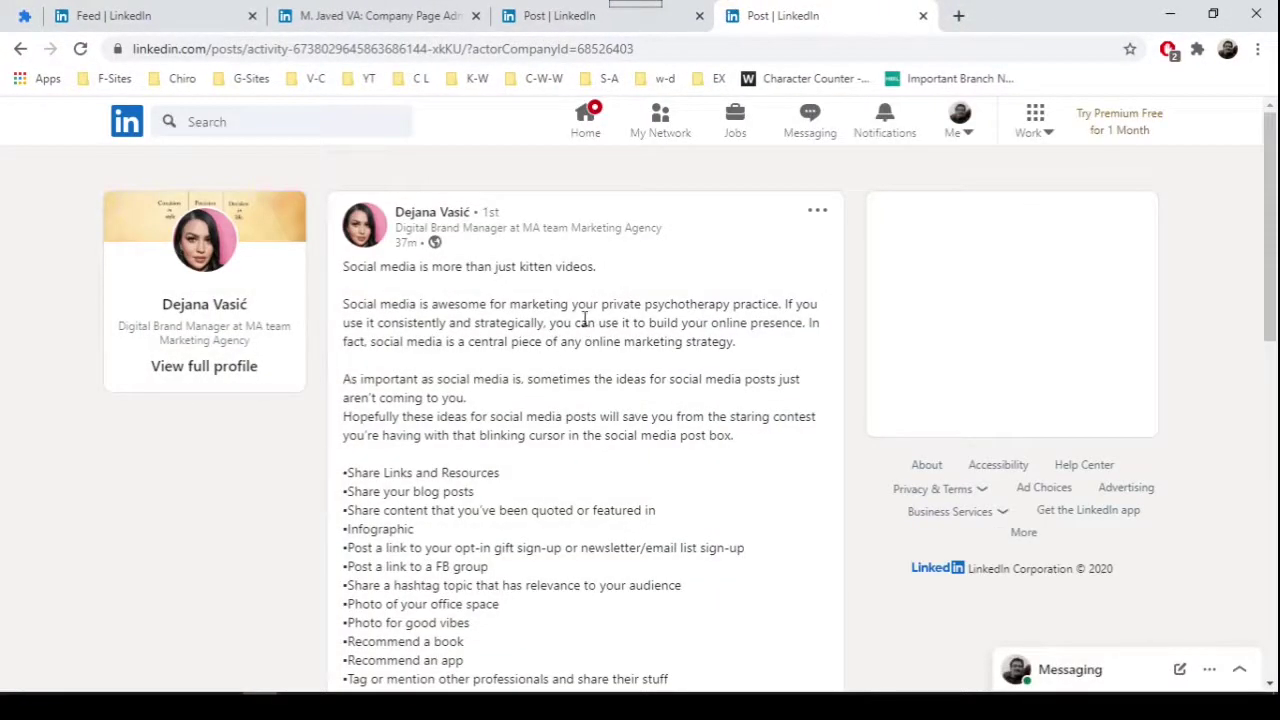
Step: Comment 'I post motivational or funny quotes when I find myself in such situation.' as M. Javed VA
{"action": "scroll", "coordinate": [584, 320], "scroll_direction": "down", "scroll_amount": 1}
{"action": "scroll", "coordinate": [584, 320], "scroll_direction": "up", "scroll_amount": 1}
{"action": "scroll", "coordinate": [600, 350], "scroll_direction": "down", "scroll_amount": 2}
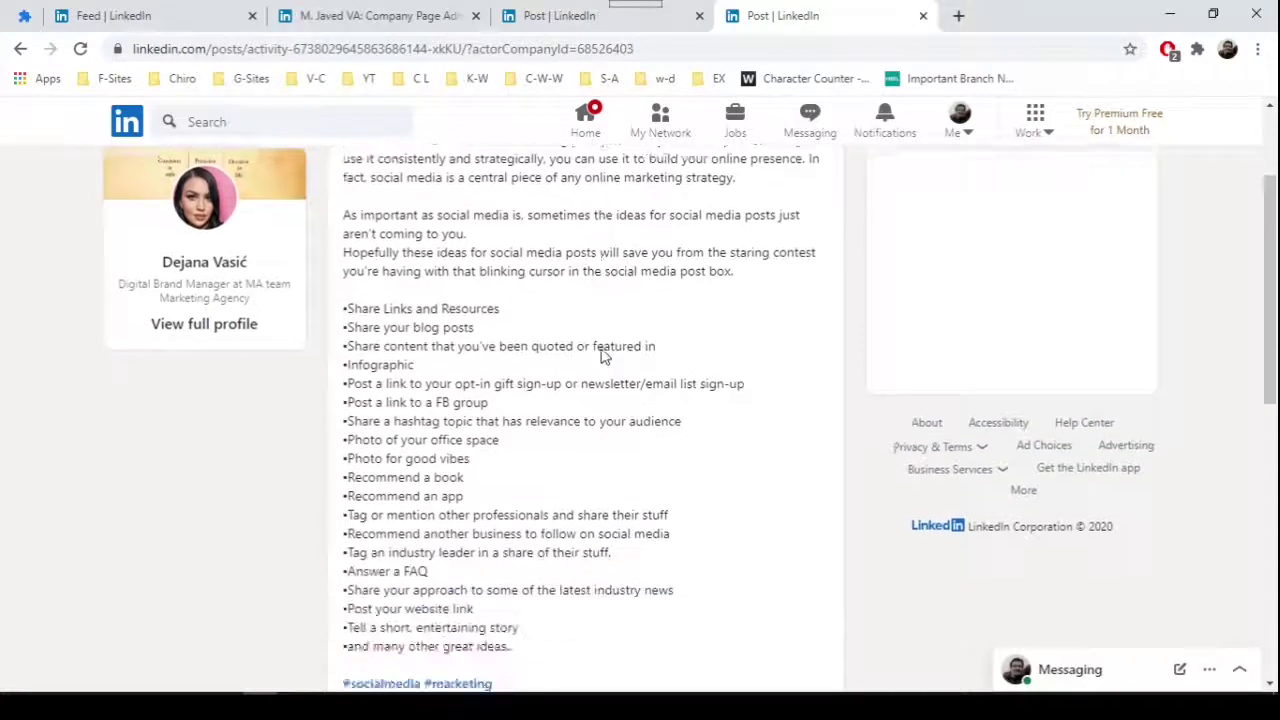
{"action": "scroll", "coordinate": [600, 350], "scroll_direction": "down", "scroll_amount": 3}
{"action": "scroll", "coordinate": [600, 350], "scroll_direction": "down", "scroll_amount": 2}
{"action": "scroll", "coordinate": [600, 350], "scroll_direction": "down", "scroll_amount": 2}
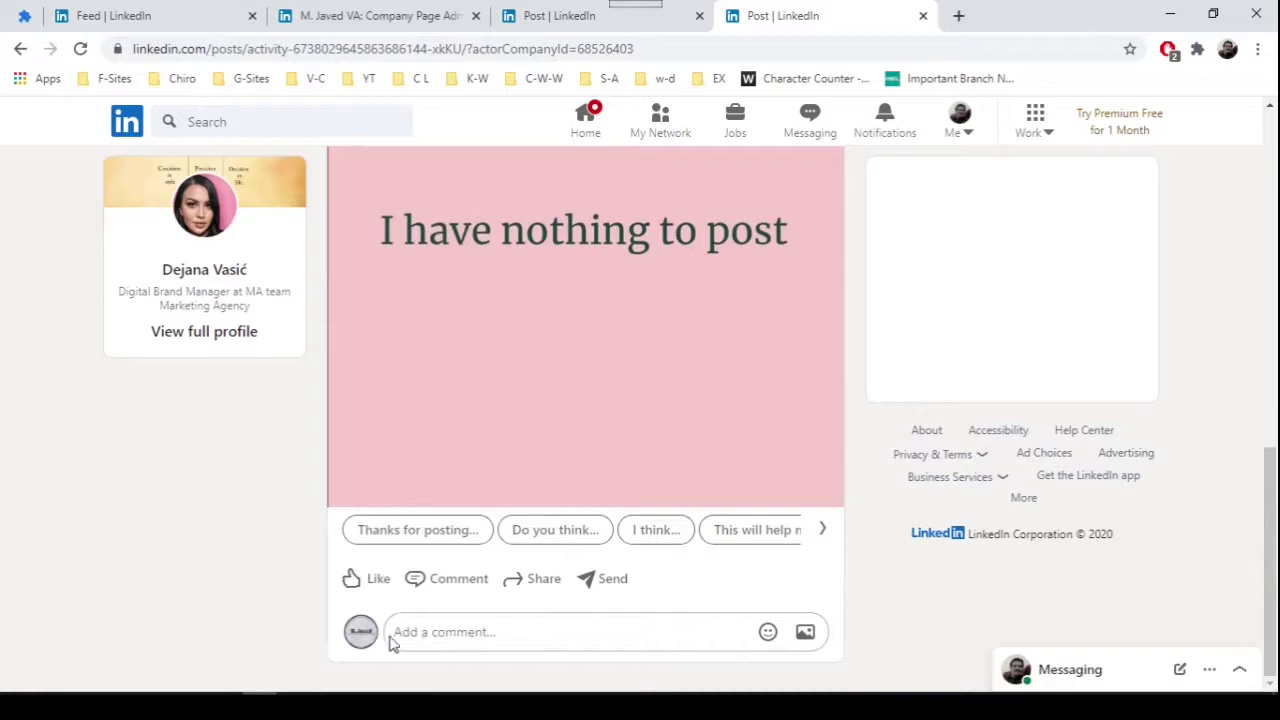
{"action": "left_click", "coordinate": [438, 626]}
{"action": "type", "text": "I post motivational or funny quotes when I find myself in such situation."}
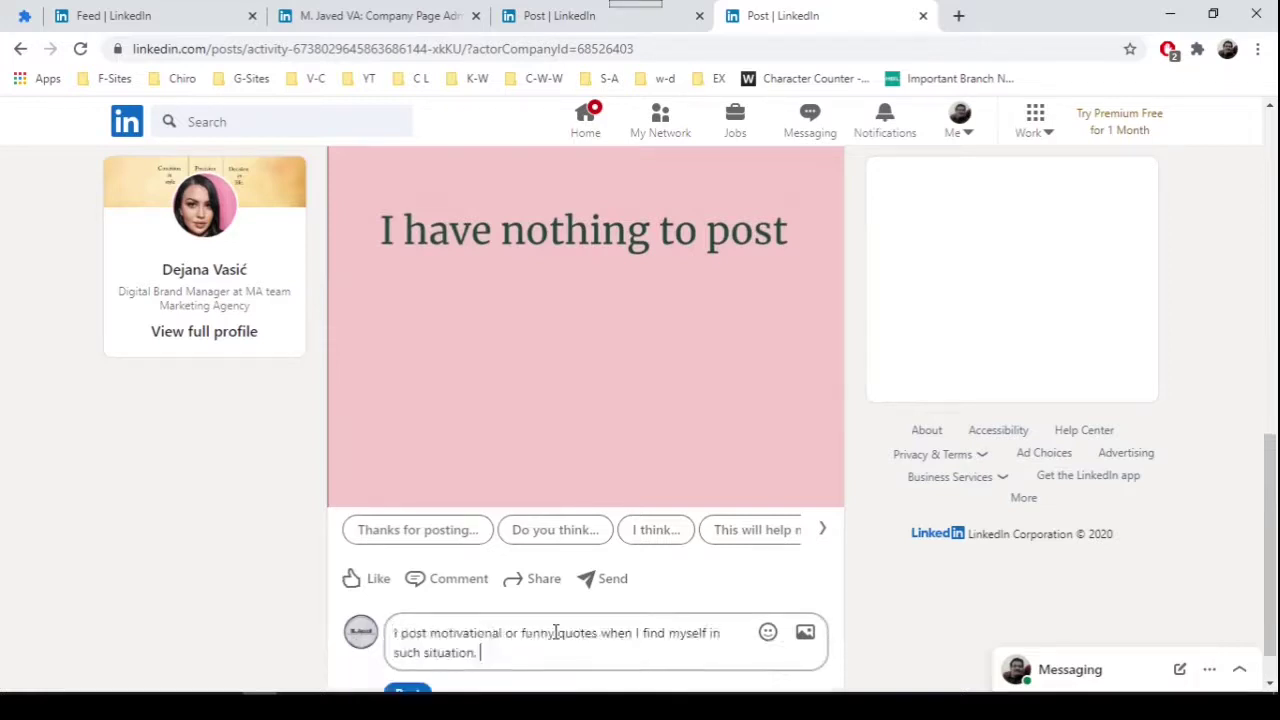
{"action": "scroll", "coordinate": [552, 655], "scroll_direction": "down", "scroll_amount": 1}
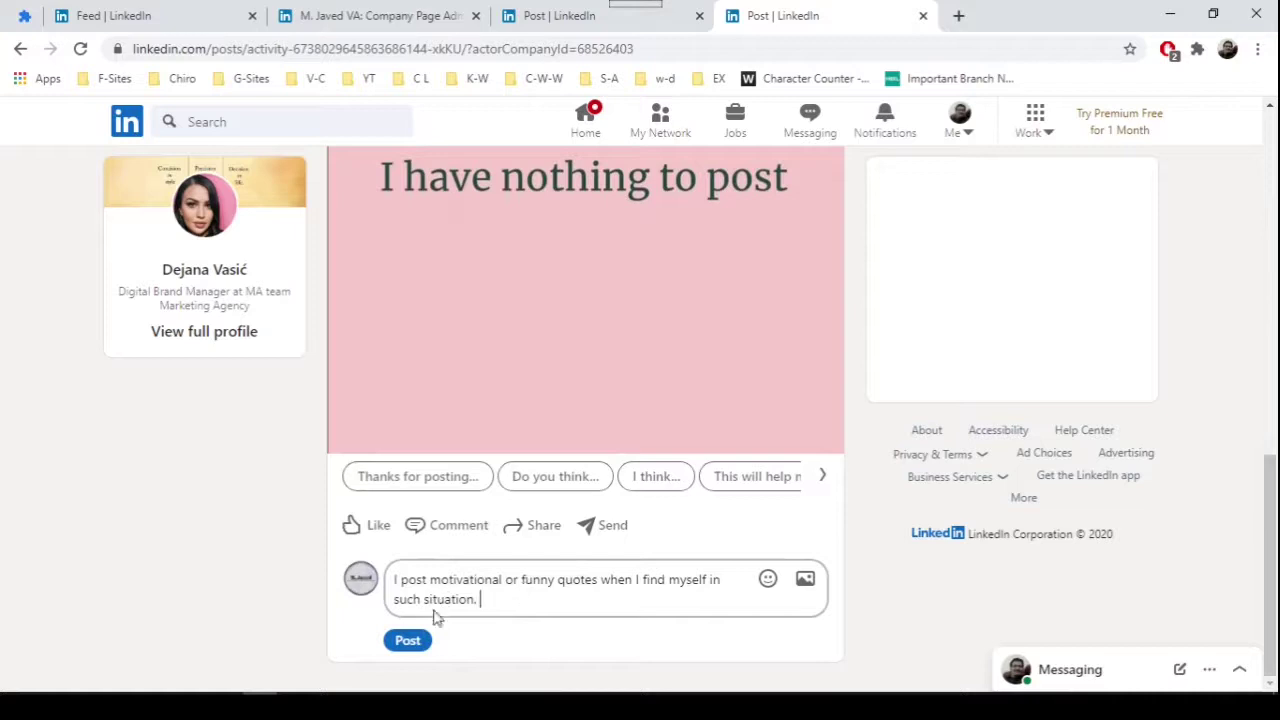
{"action": "left_click", "coordinate": [409, 643]}
{"action": "scroll", "coordinate": [600, 560], "scroll_direction": "down", "scroll_amount": 2}
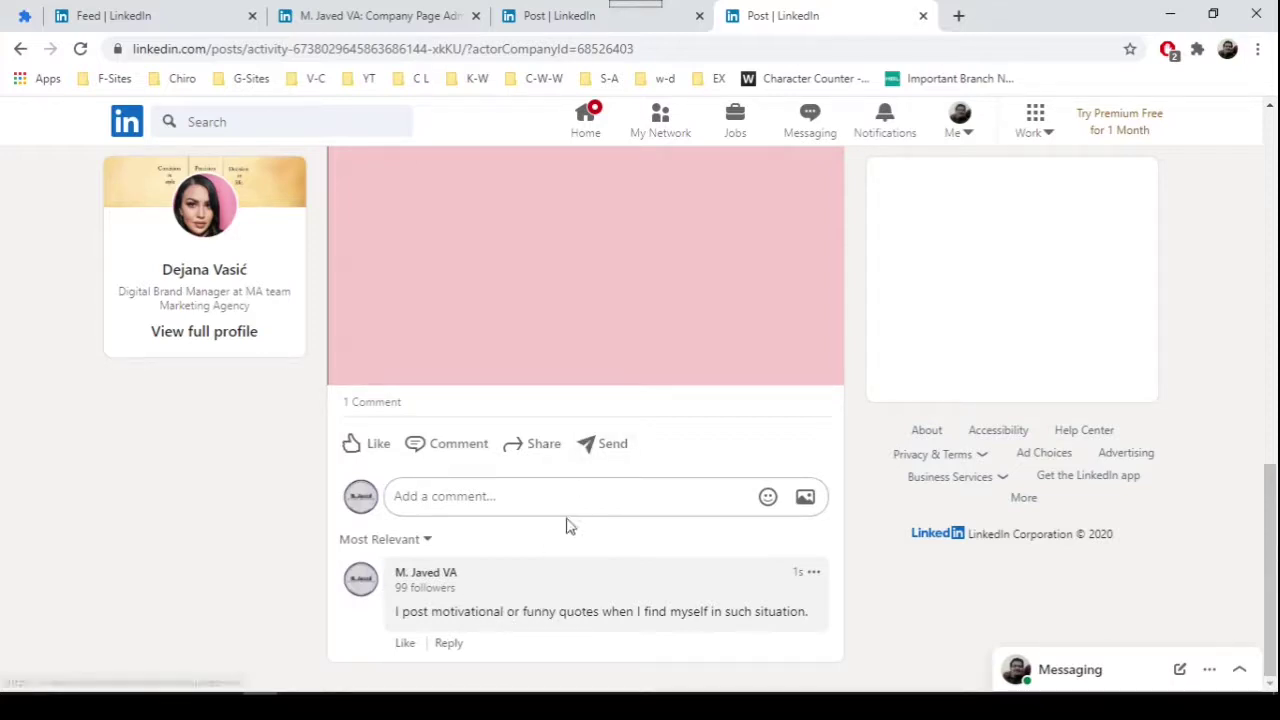
Step: Switch to the other post tab, without the company id, and click into its comment box
{"action": "left_click", "coordinate": [565, 18]}
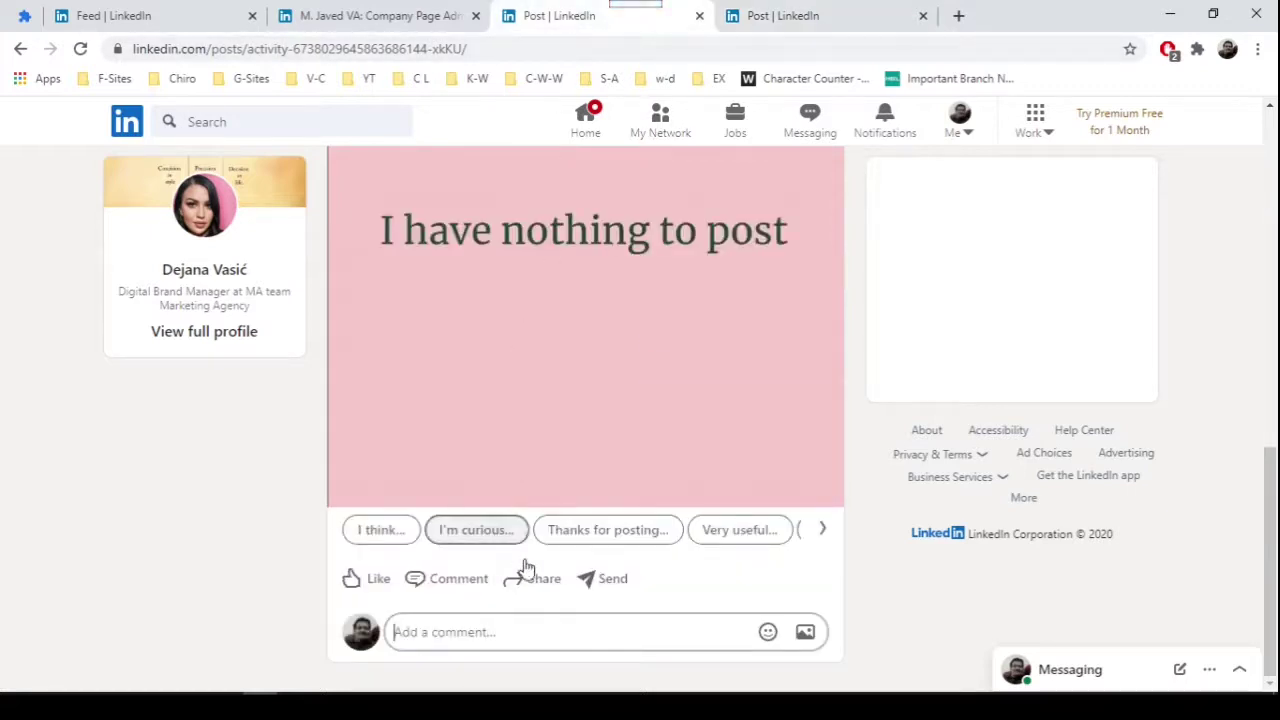
{"action": "left_click", "coordinate": [449, 645]}
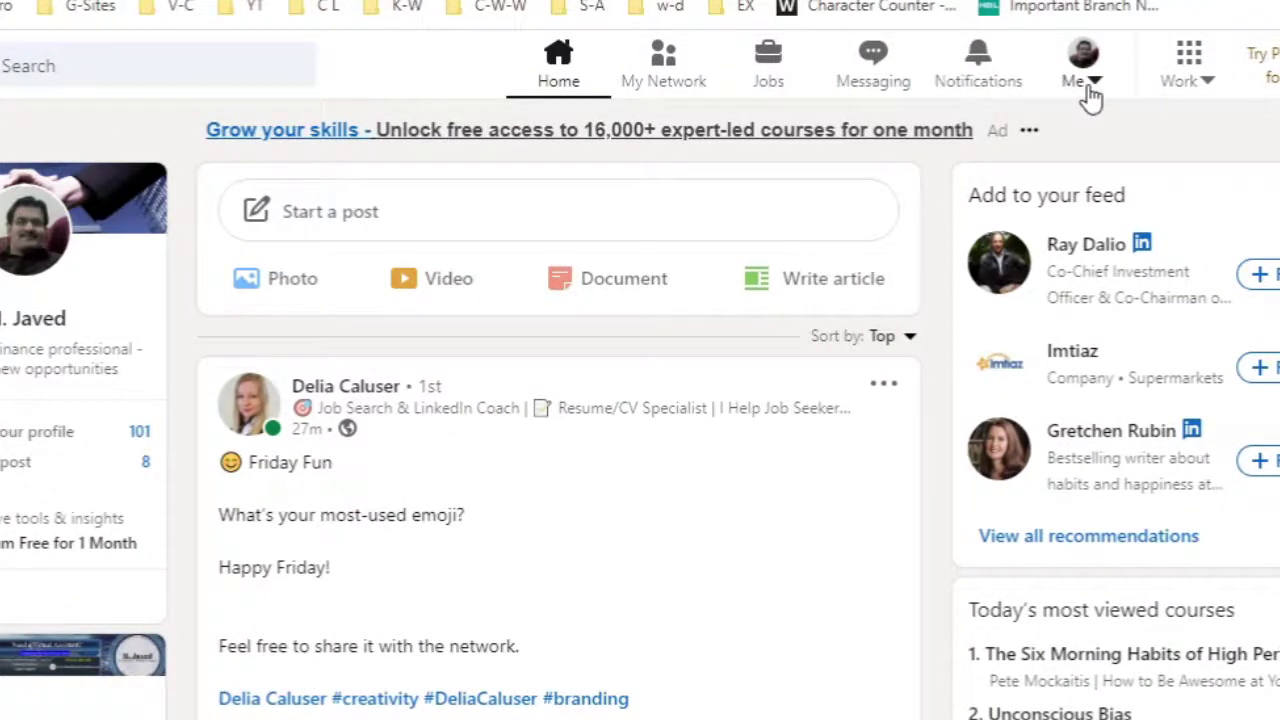
Step: Open Company: M. Javed VA from the Me menu in a new tab
{"action": "left_click", "coordinate": [1085, 90]}
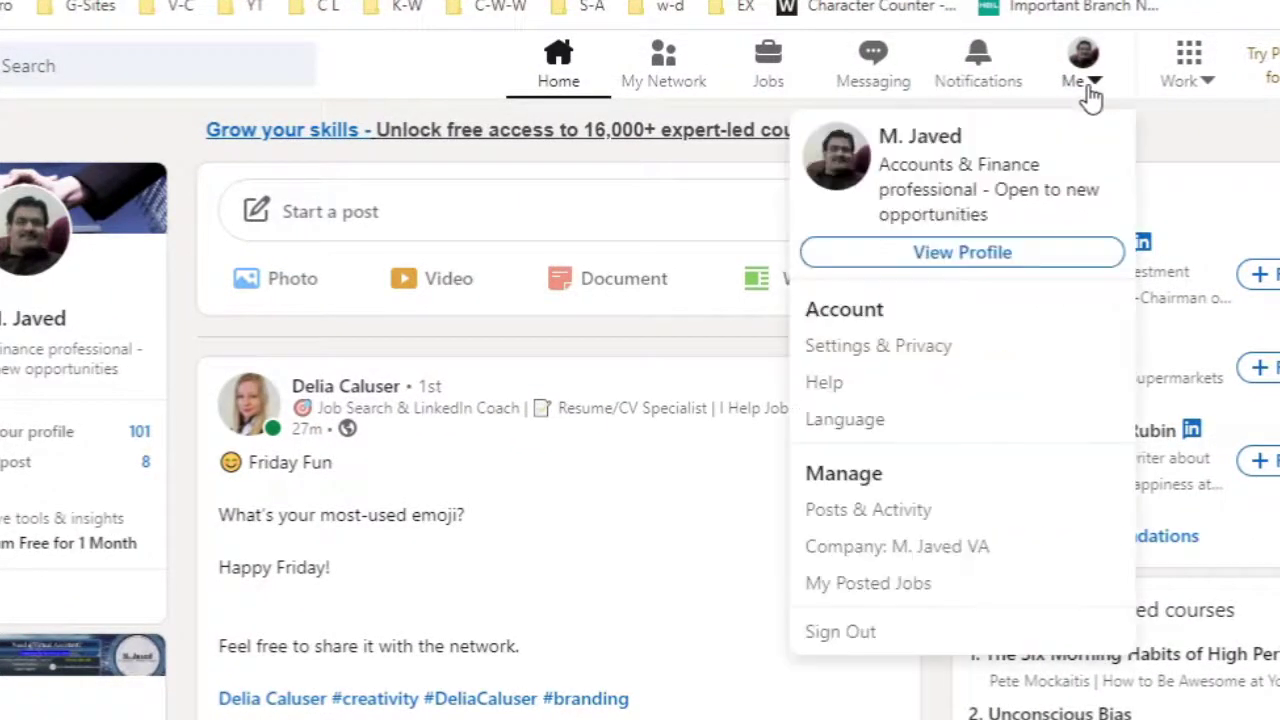
{"action": "right_click", "coordinate": [855, 551]}
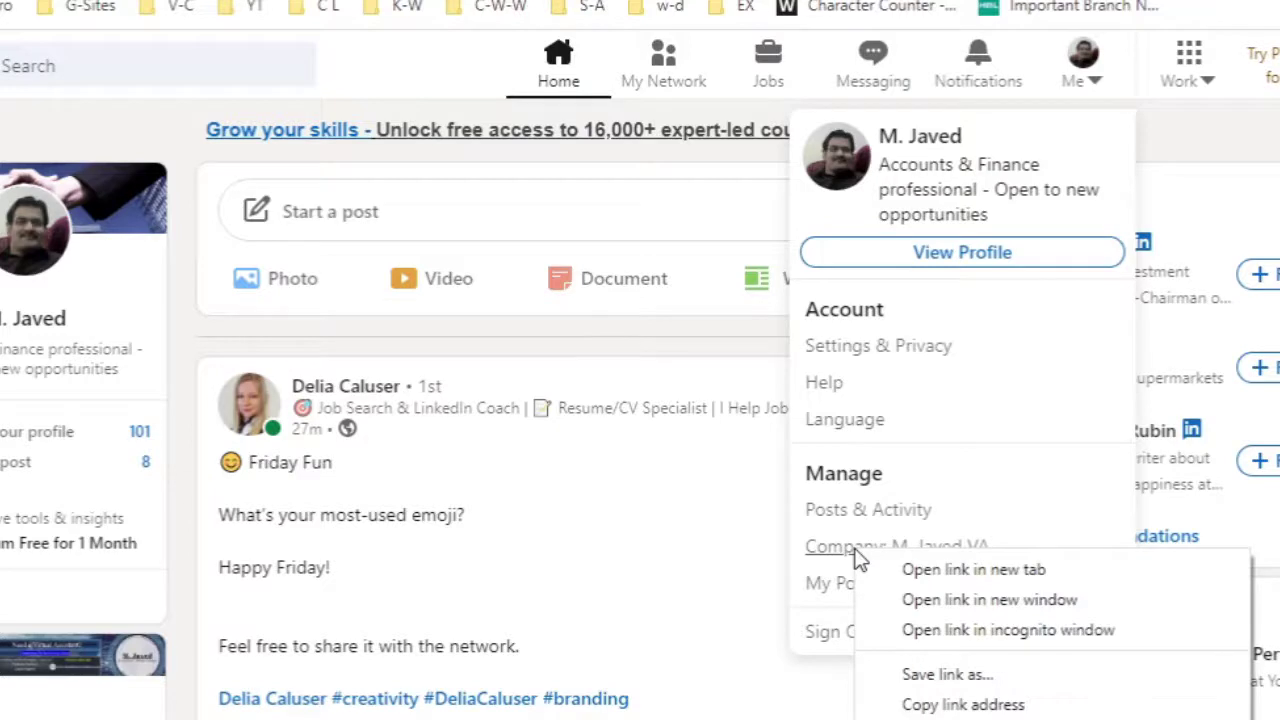
{"action": "left_click", "coordinate": [930, 572]}
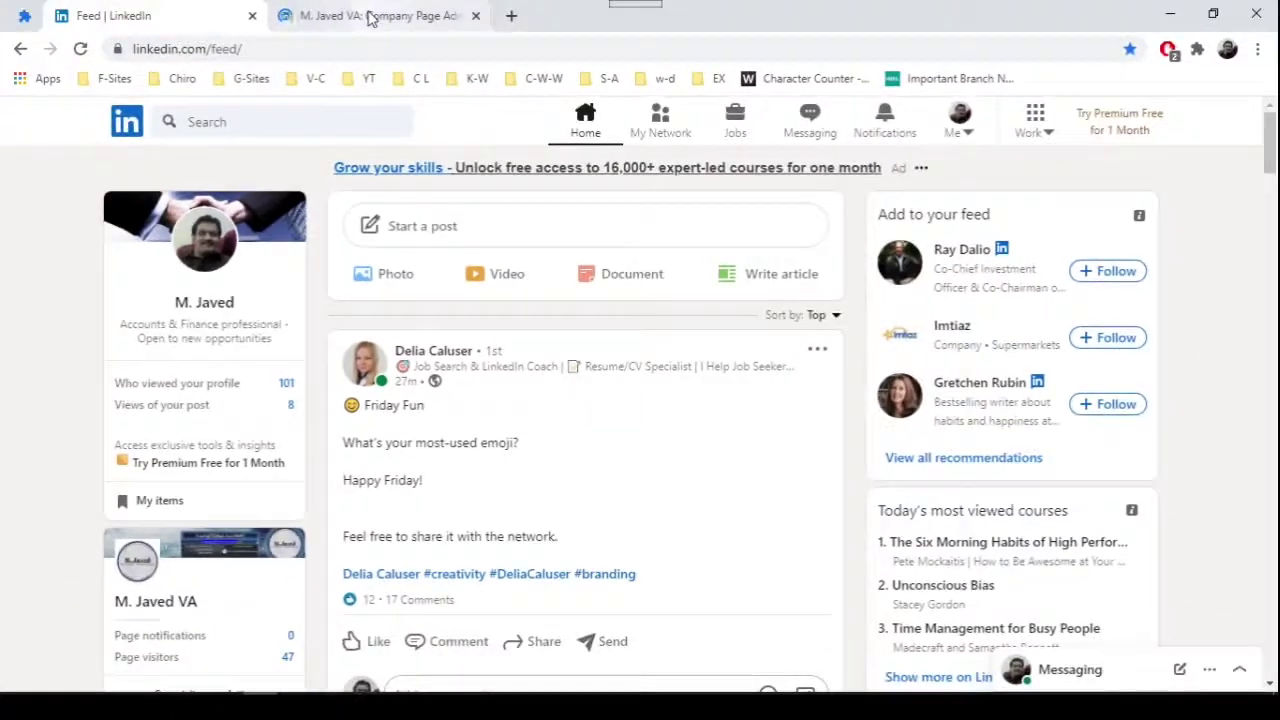
{"action": "left_click", "coordinate": [380, 15]}
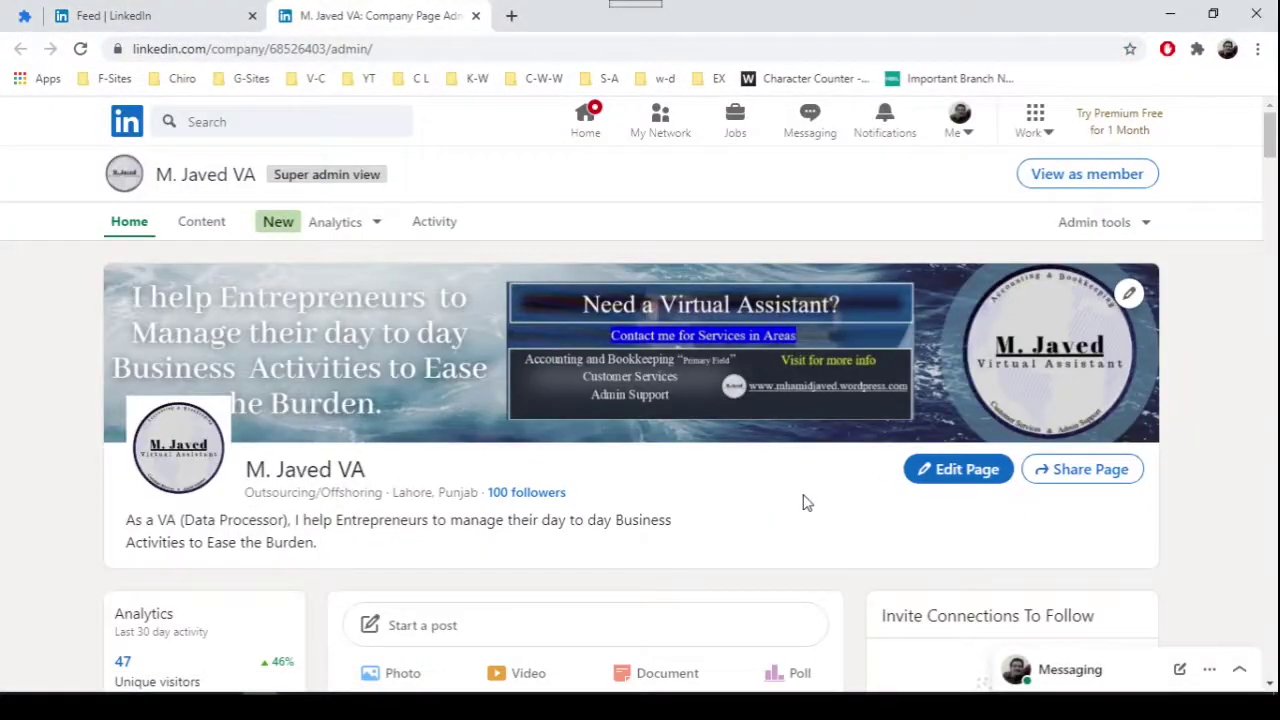
Step: Review the page's hashtags #technology, #careers and #branding in the Hashtags editor, without changes
{"action": "scroll", "coordinate": [815, 494], "scroll_direction": "down", "scroll_amount": 1}
{"action": "scroll", "coordinate": [826, 503], "scroll_direction": "down", "scroll_amount": 2}
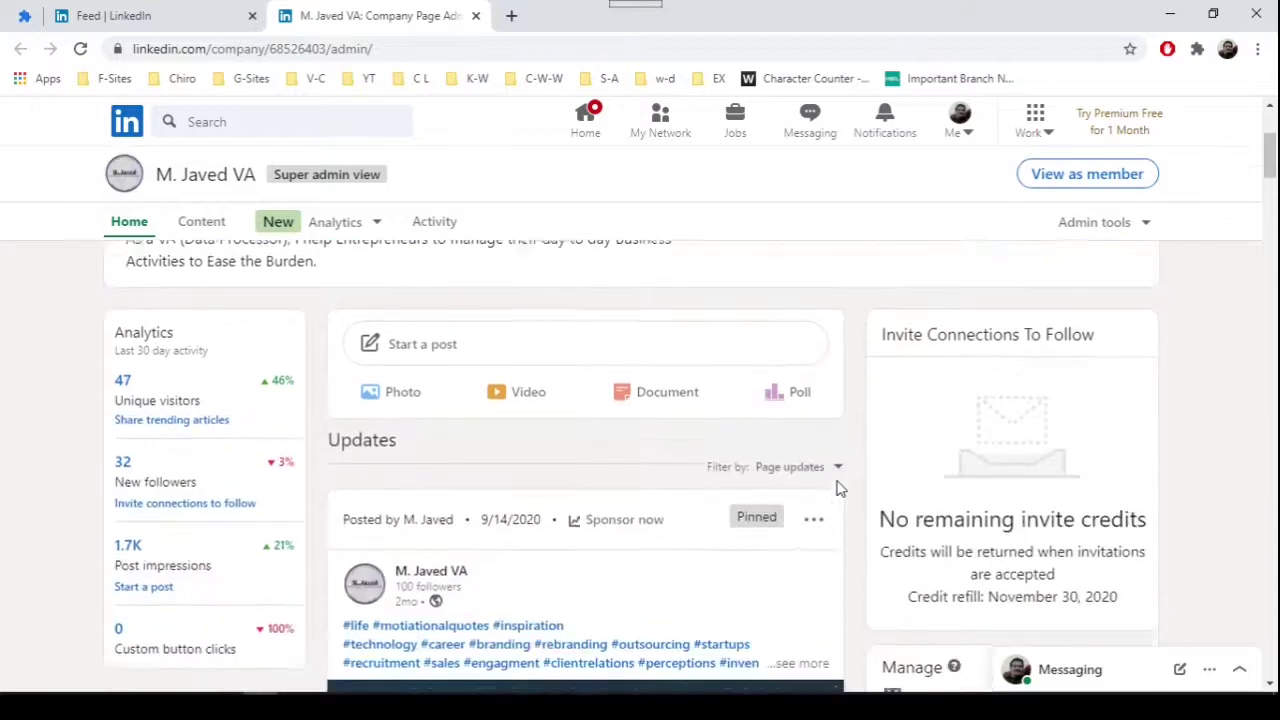
{"action": "scroll", "coordinate": [840, 486], "scroll_direction": "down", "scroll_amount": 3}
{"action": "scroll", "coordinate": [840, 486], "scroll_direction": "down", "scroll_amount": 1}
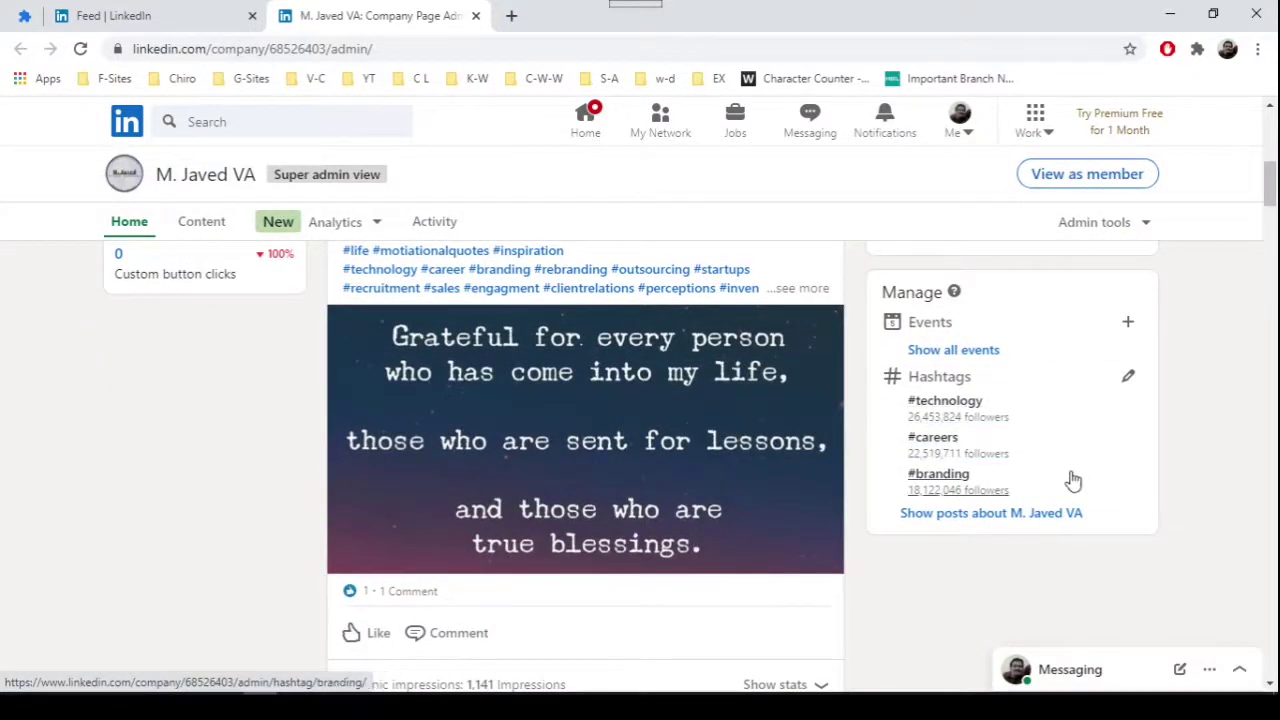
{"action": "left_click", "coordinate": [1129, 380]}
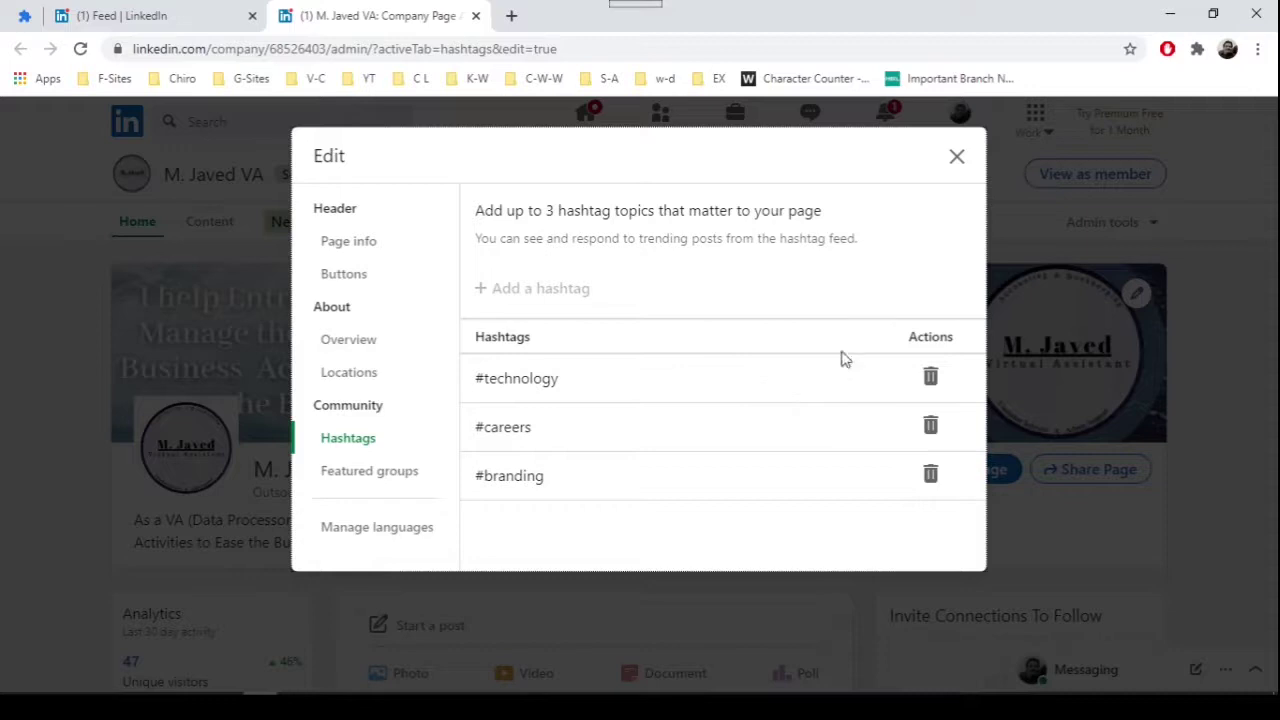
{"action": "left_click", "coordinate": [956, 157]}
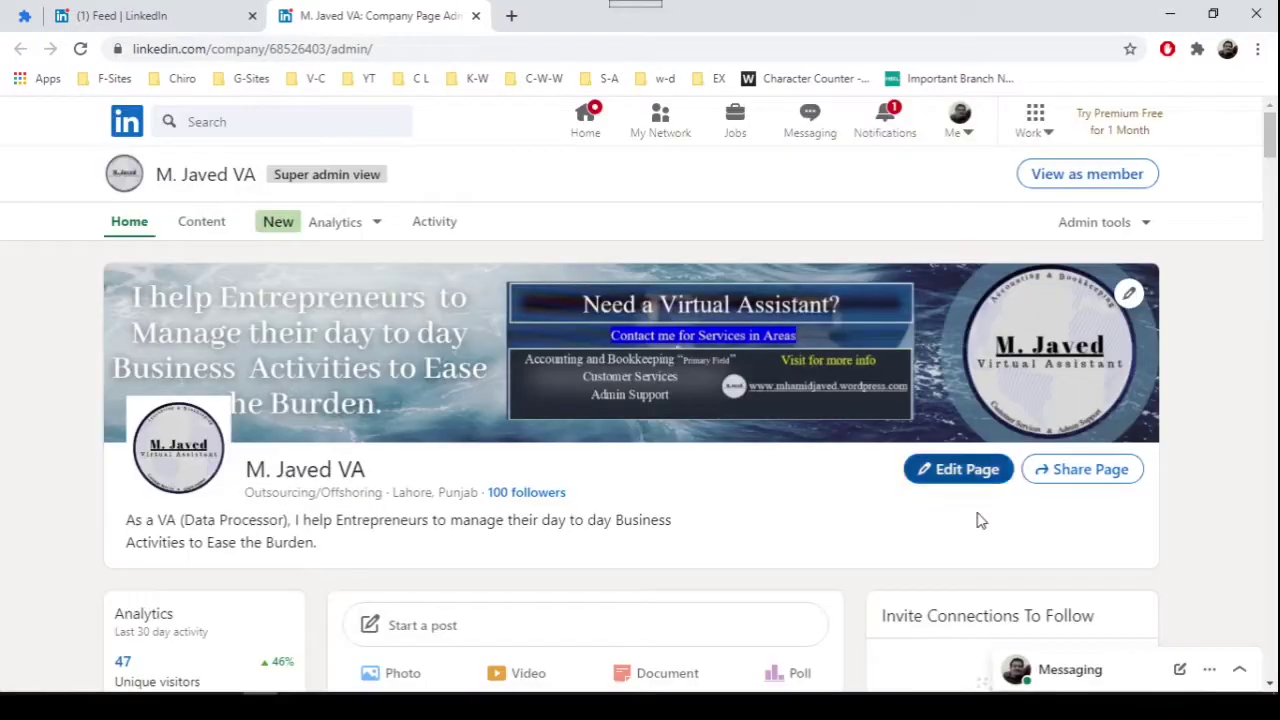
{"action": "scroll", "coordinate": [977, 517], "scroll_direction": "down", "scroll_amount": 2}
{"action": "scroll", "coordinate": [977, 517], "scroll_direction": "down", "scroll_amount": 4}
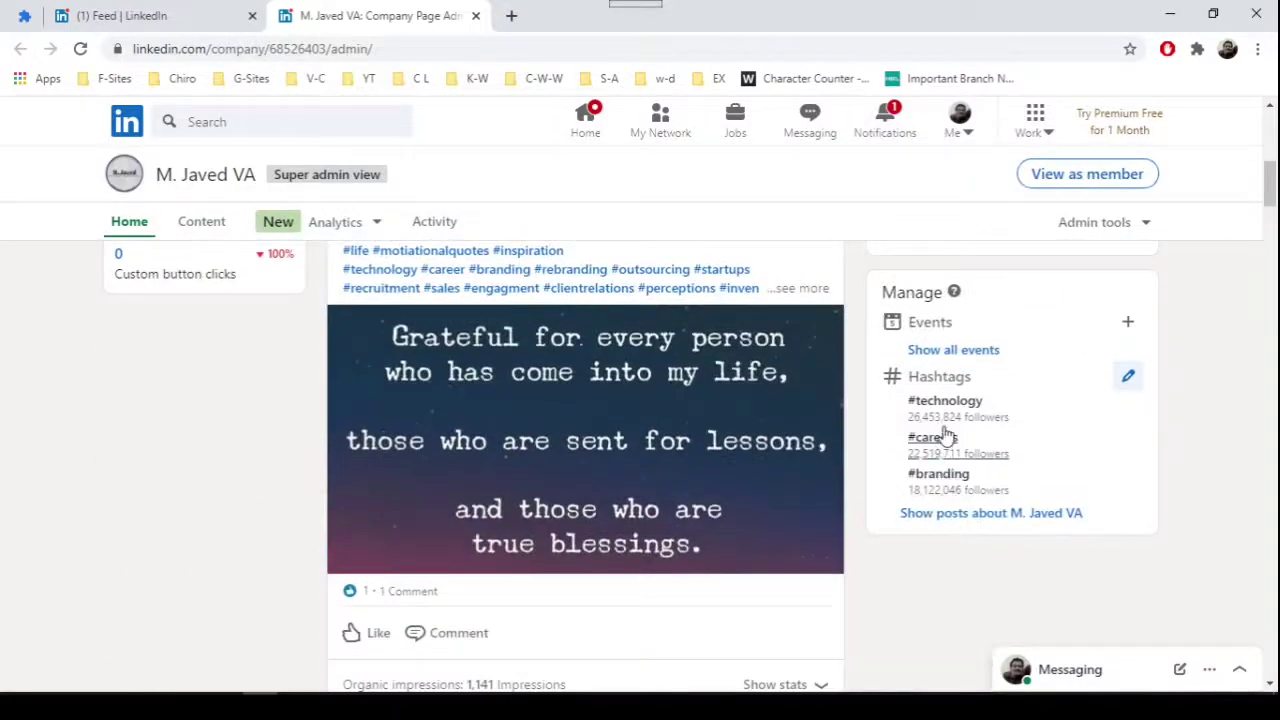
Step: Open the #technology hashtag feed and start a comment on the video post
{"action": "left_click", "coordinate": [956, 410]}
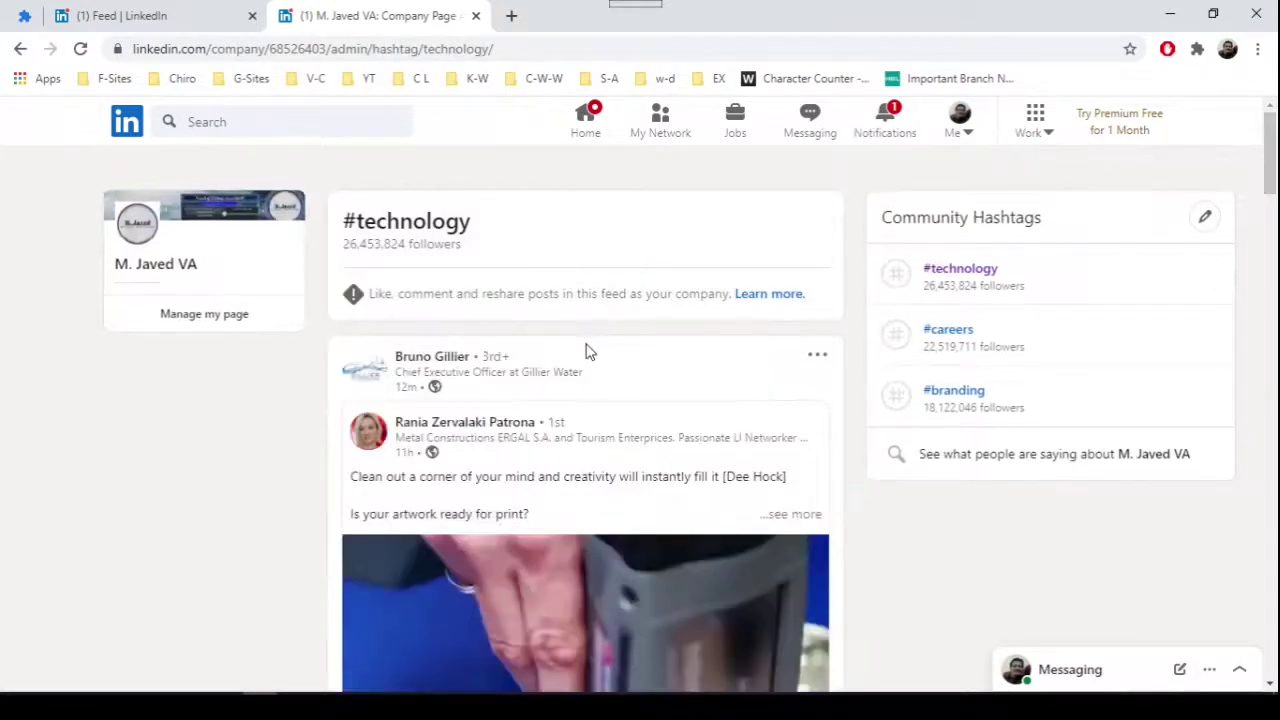
{"action": "scroll", "coordinate": [587, 352], "scroll_direction": "down", "scroll_amount": 2}
{"action": "scroll", "coordinate": [587, 352], "scroll_direction": "down", "scroll_amount": 2}
{"action": "scroll", "coordinate": [587, 352], "scroll_direction": "down", "scroll_amount": 1}
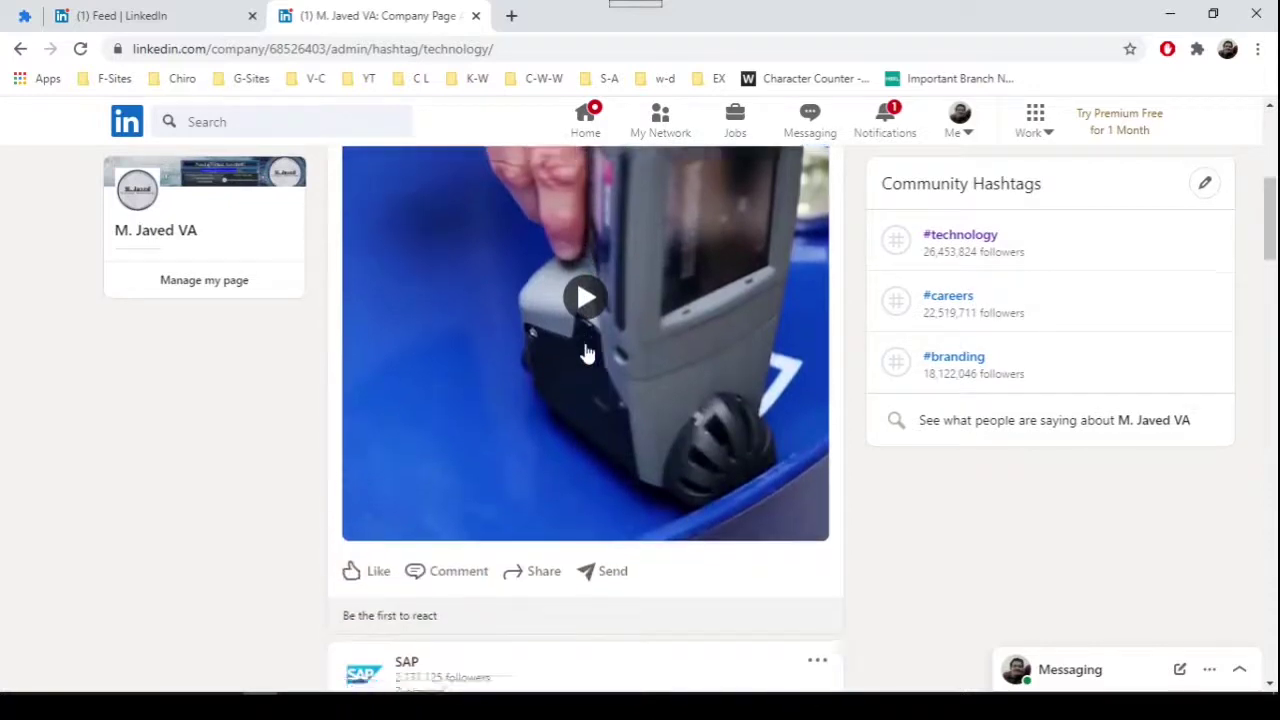
{"action": "scroll", "coordinate": [587, 352], "scroll_direction": "down", "scroll_amount": 2}
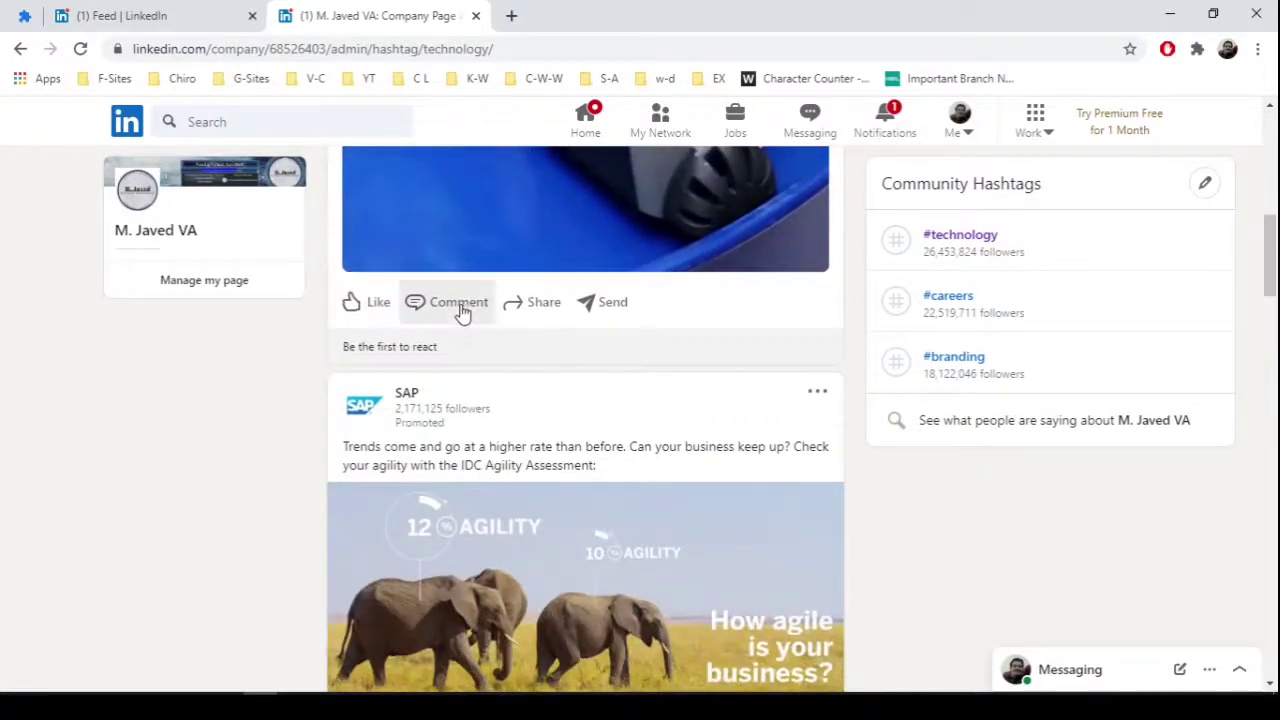
{"action": "left_click", "coordinate": [460, 308]}
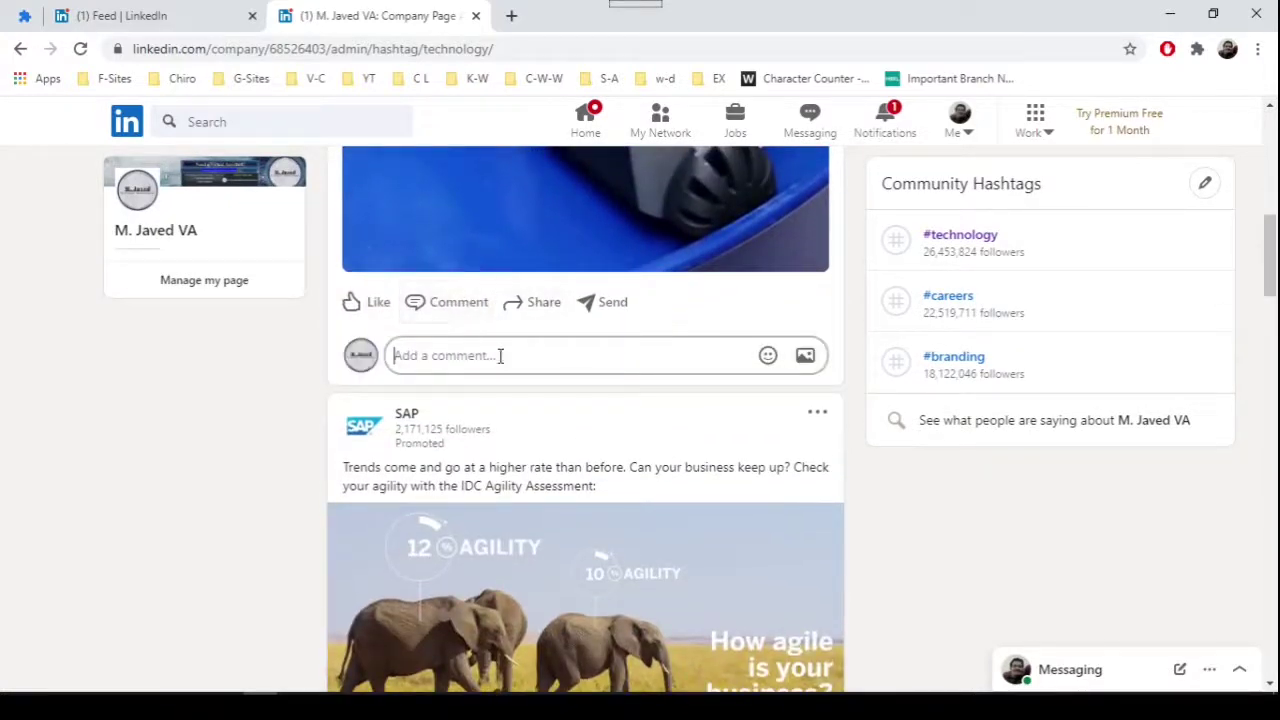
{"action": "scroll", "coordinate": [500, 355], "scroll_direction": "up", "scroll_amount": 1}
{"action": "scroll", "coordinate": [500, 355], "scroll_direction": "up", "scroll_amount": 2}
{"action": "scroll", "coordinate": [502, 366], "scroll_direction": "up", "scroll_amount": 1}
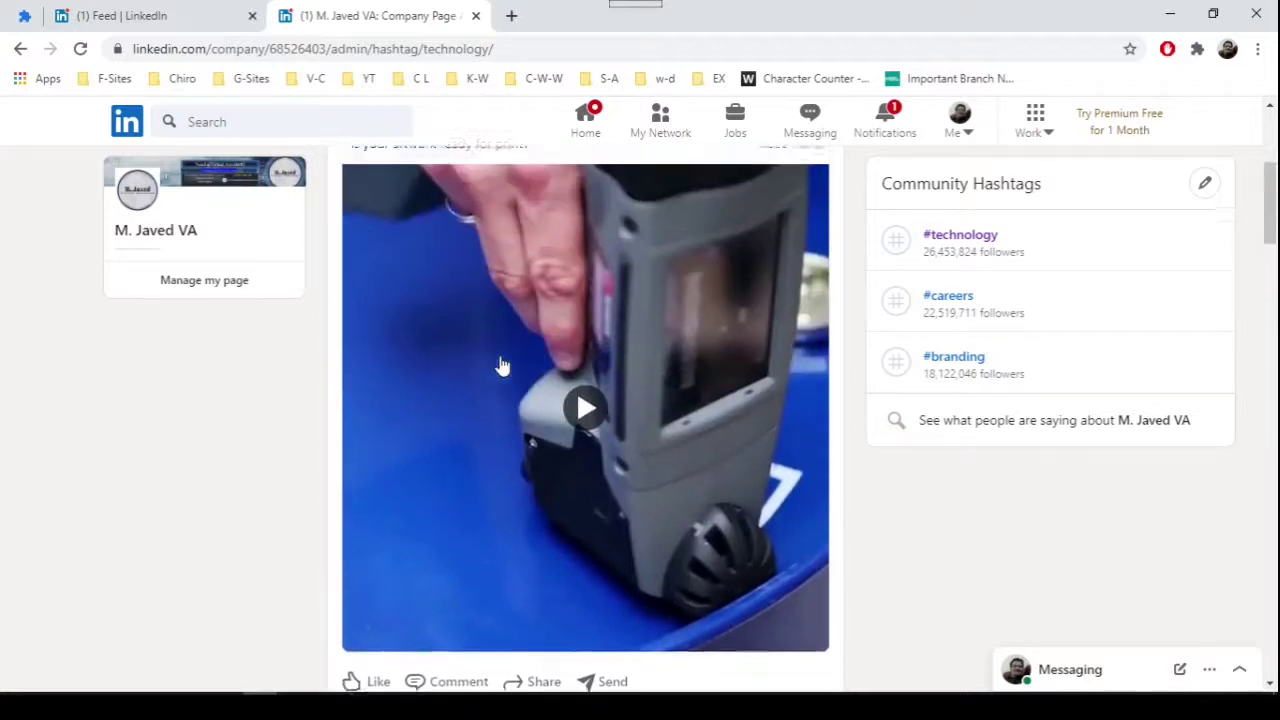
{"action": "scroll", "coordinate": [502, 366], "scroll_direction": "up", "scroll_amount": 2}
{"action": "scroll", "coordinate": [502, 366], "scroll_direction": "down", "scroll_amount": 1}
{"action": "scroll", "coordinate": [502, 366], "scroll_direction": "down", "scroll_amount": 2}
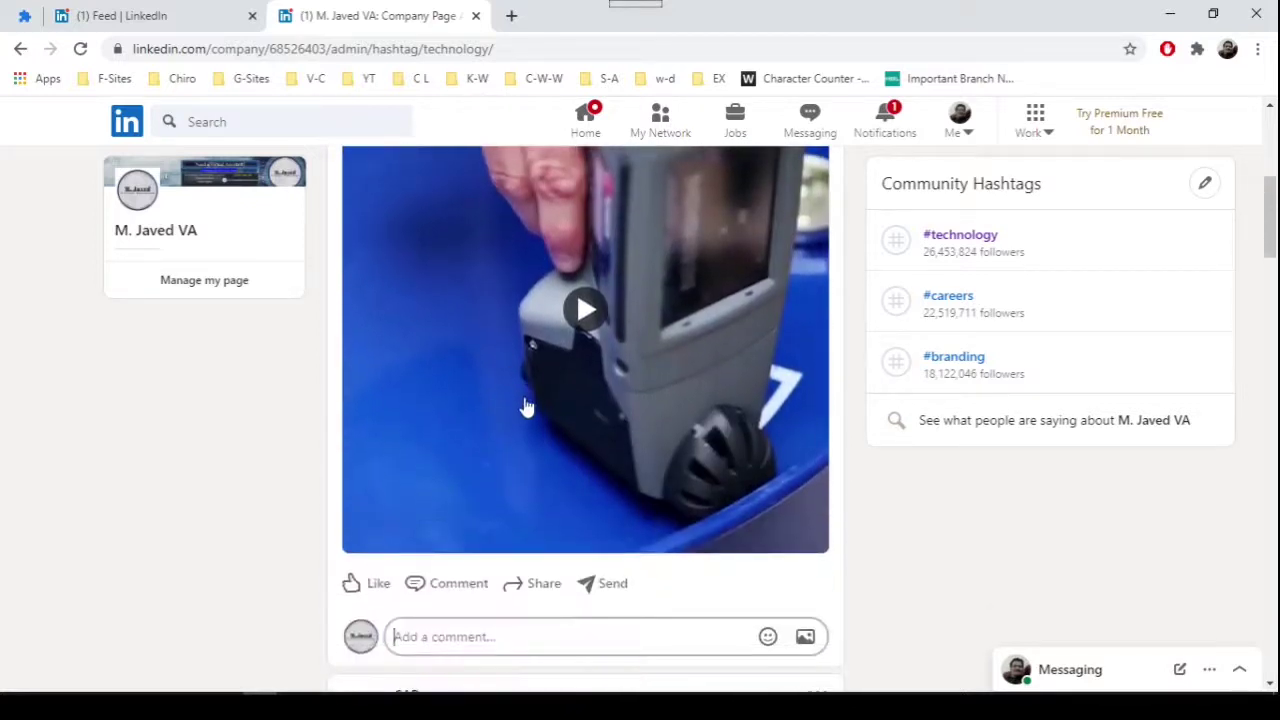
{"action": "scroll", "coordinate": [527, 407], "scroll_direction": "down", "scroll_amount": 2}
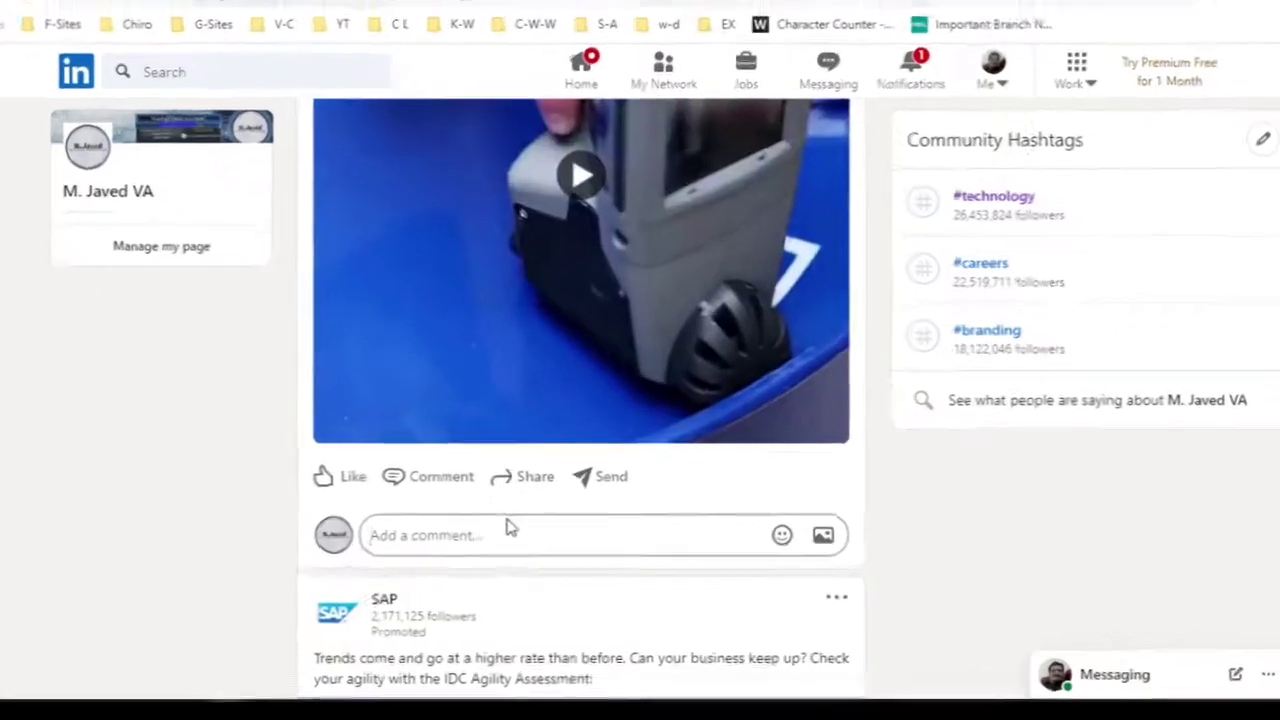
Step: Publish the comment 'Easy to use' on the video post as M. Javed VA
{"action": "type", "text": "E"}
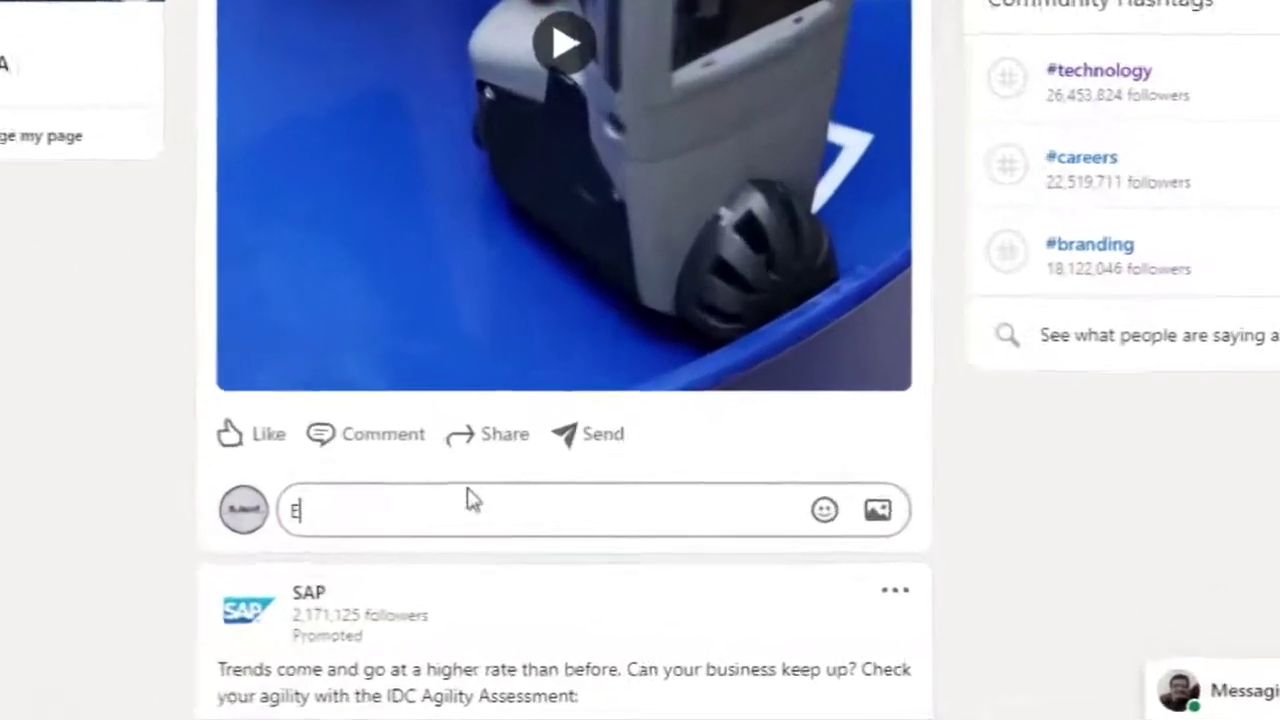
{"action": "type", "text": "asy to use"}
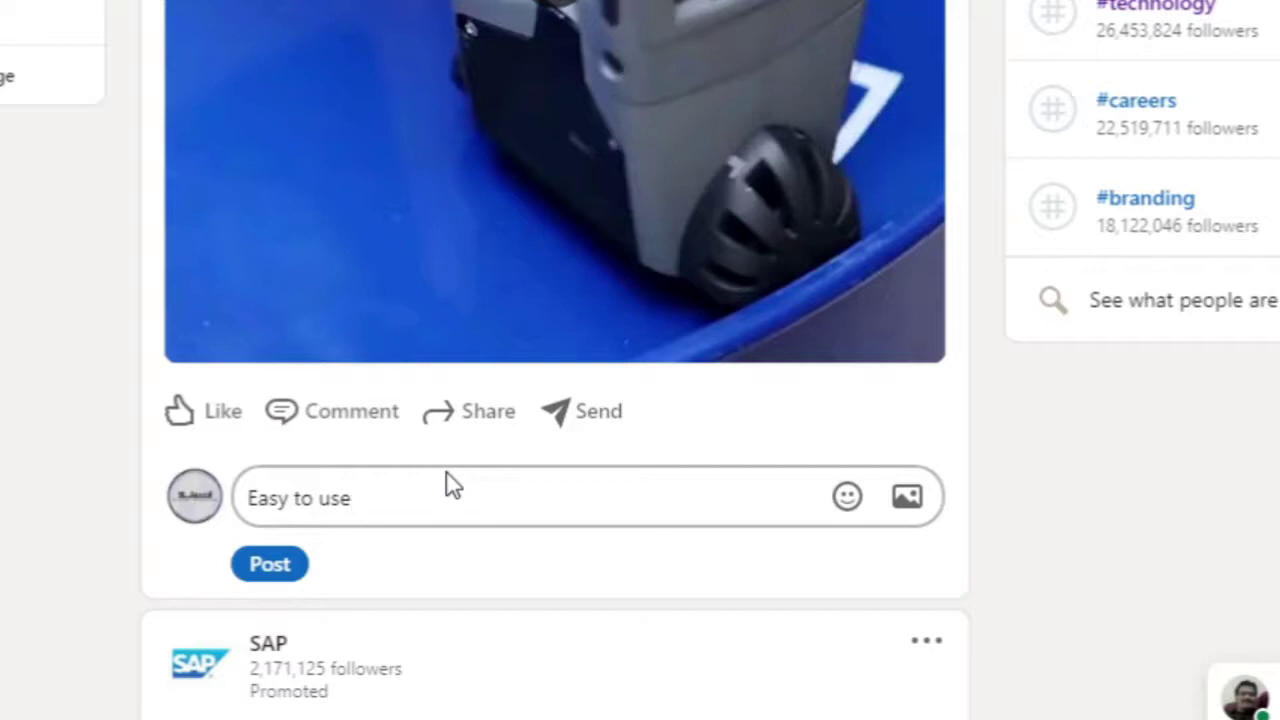
{"action": "left_click", "coordinate": [266, 566]}
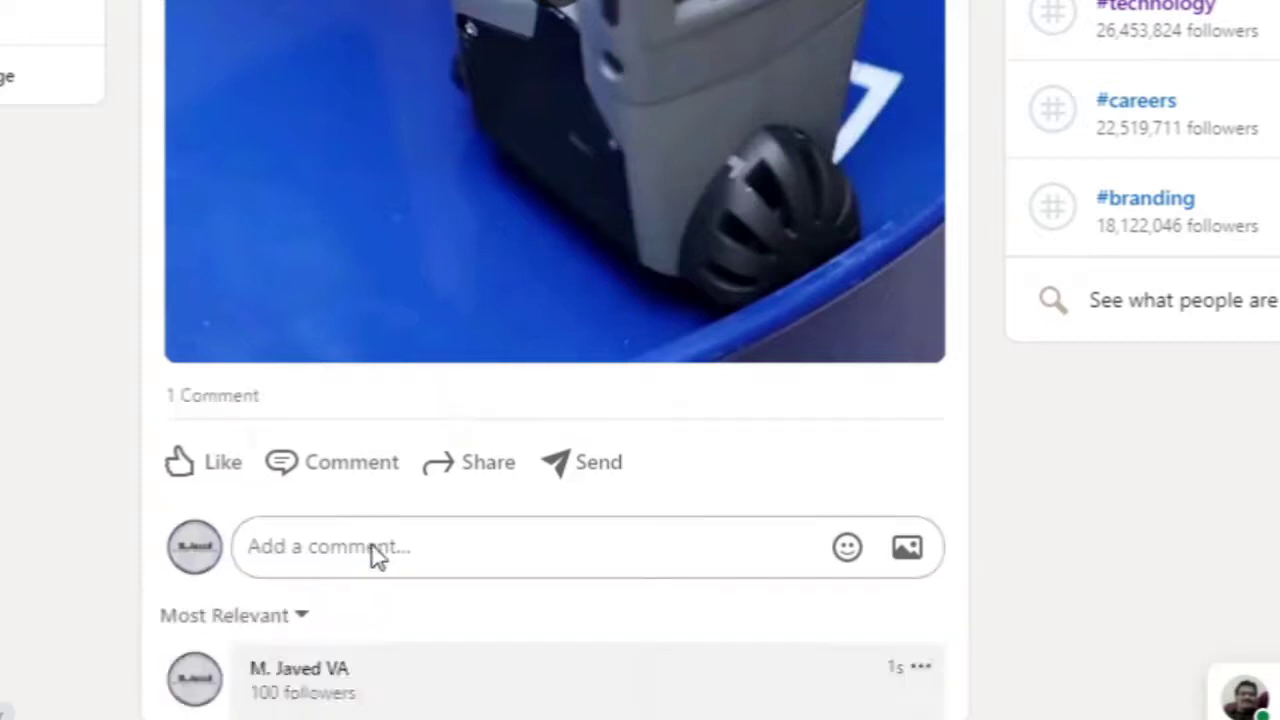
{"action": "scroll", "coordinate": [437, 386], "scroll_direction": "down", "scroll_amount": 2}
{"action": "scroll", "coordinate": [437, 386], "scroll_direction": "down", "scroll_amount": 1}
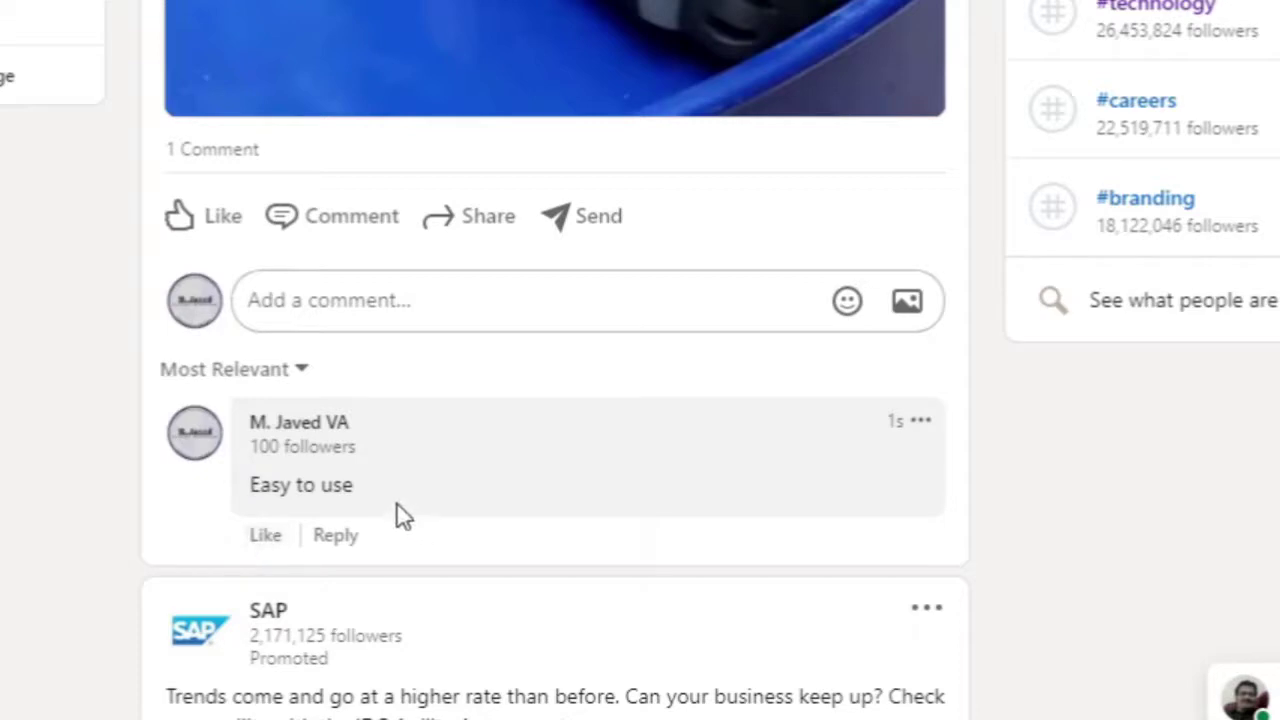
{"action": "scroll", "coordinate": [340, 455], "scroll_direction": "up", "scroll_amount": 2}
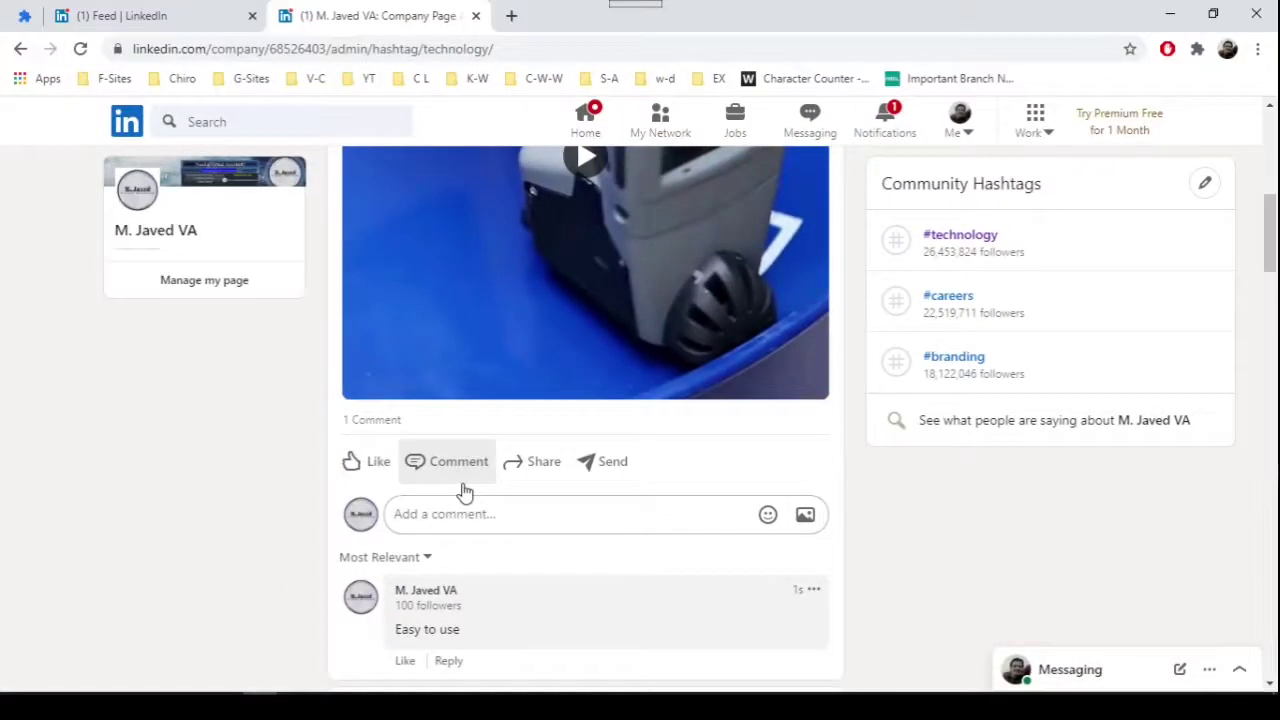
{"action": "scroll", "coordinate": [463, 490], "scroll_direction": "up", "scroll_amount": 1}
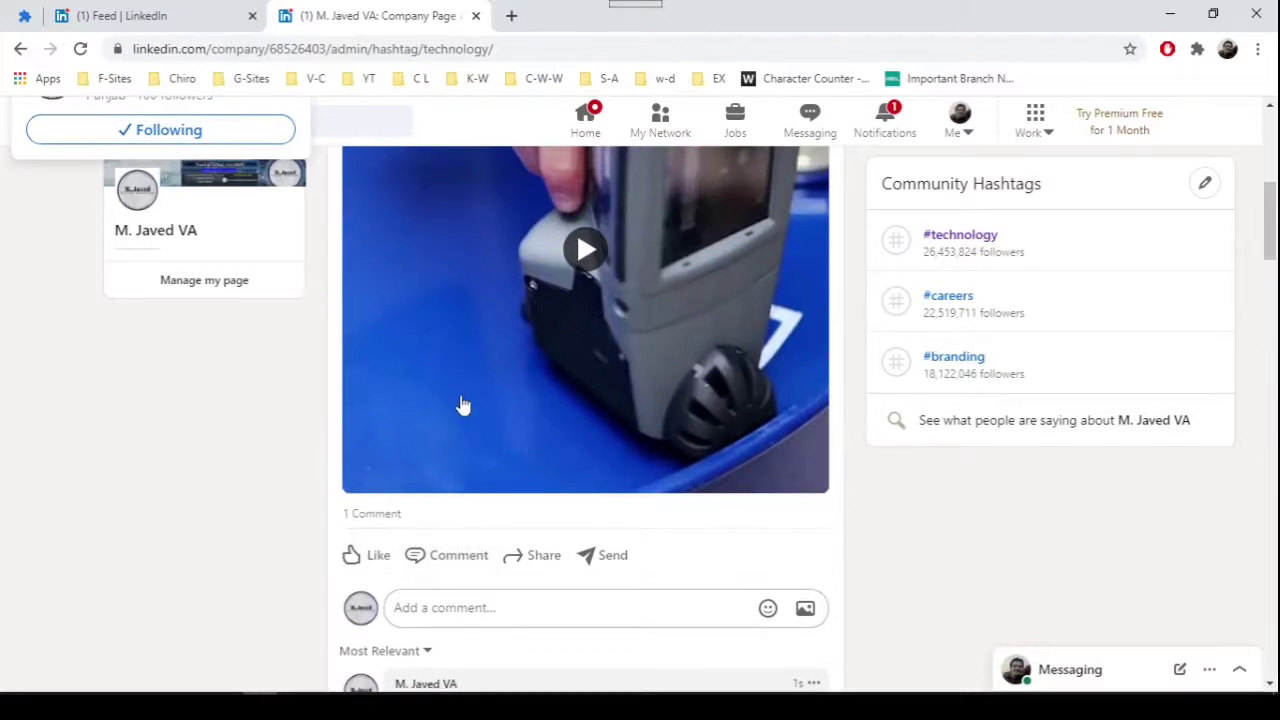